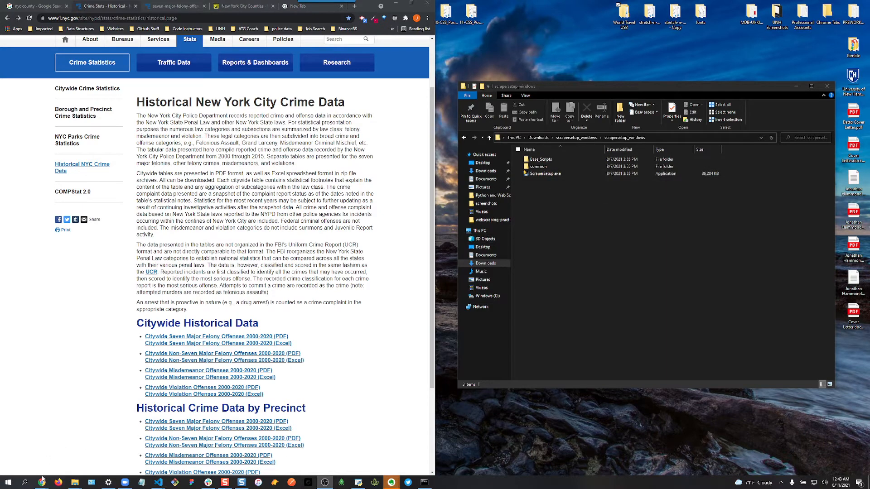
- Bring the Chrome Crime Stats window back up beside the scrapersetup_windows Explorer folder
mouse_move(42, 482)
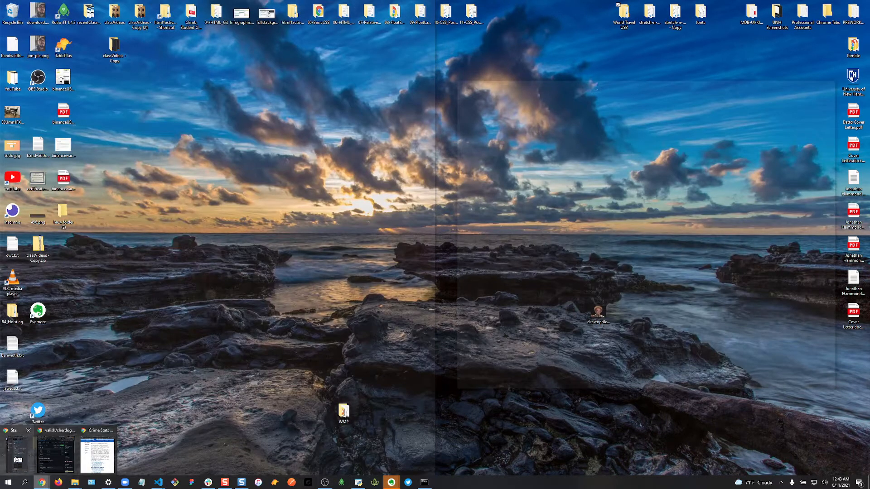
left_click(16, 460)
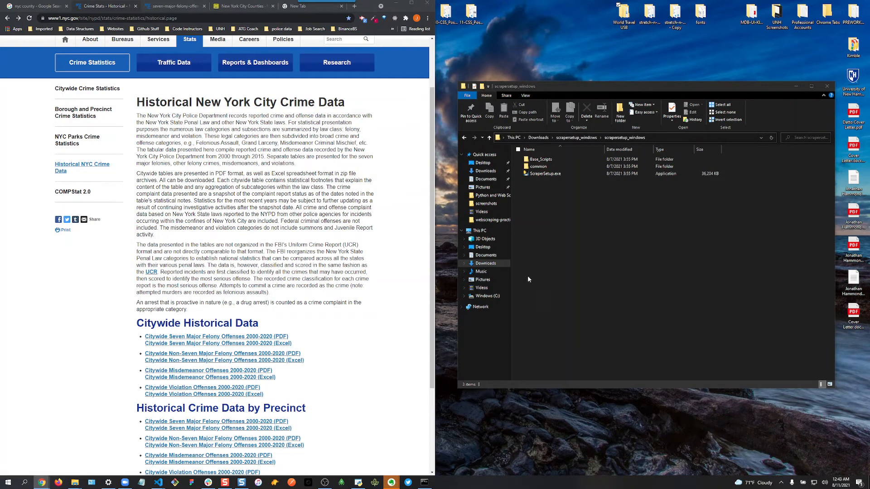
- Launch ScraperSetup.exe and choose the list_pdf_v3.py scraper template
left_click(545, 174)
double_click(545, 175)
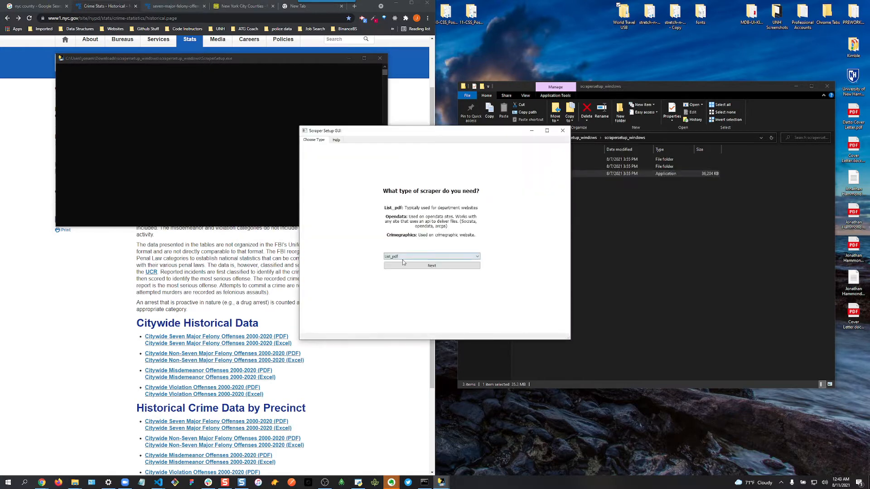
left_click(428, 266)
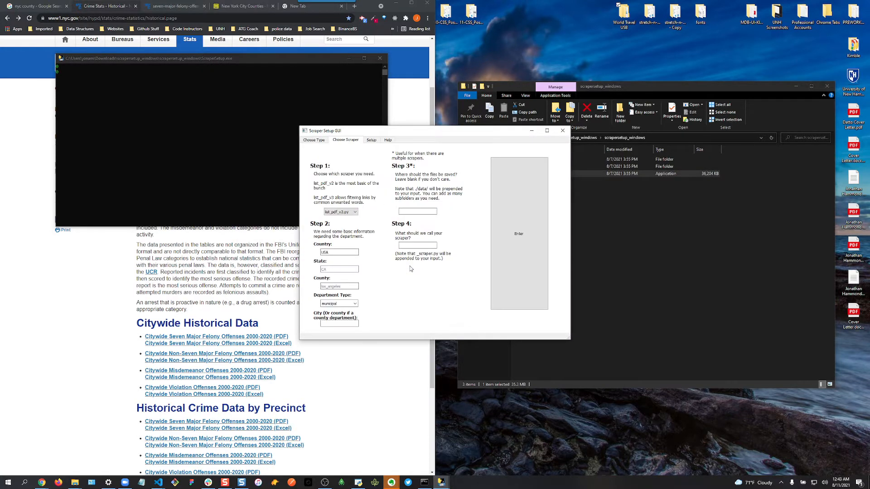
left_click(354, 213)
left_click(348, 223)
- Enter USA, ny, New York City, municipal and name major_felonies_2020, then generate the scraper
left_click(341, 267)
left_click(342, 286)
left_click(355, 303)
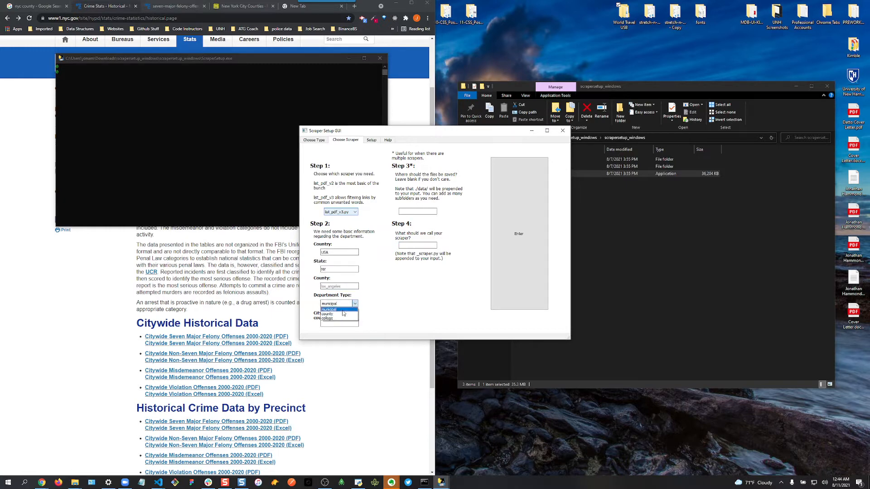
left_click(342, 310)
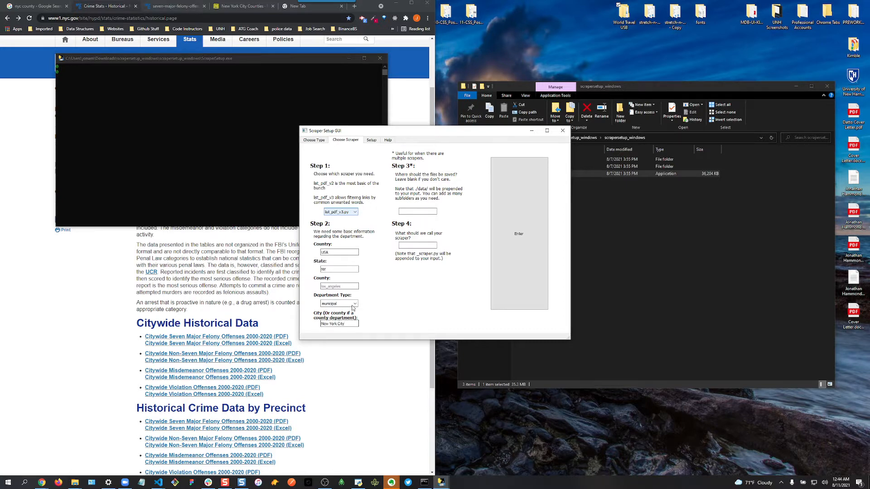
left_click(420, 210)
type("020")
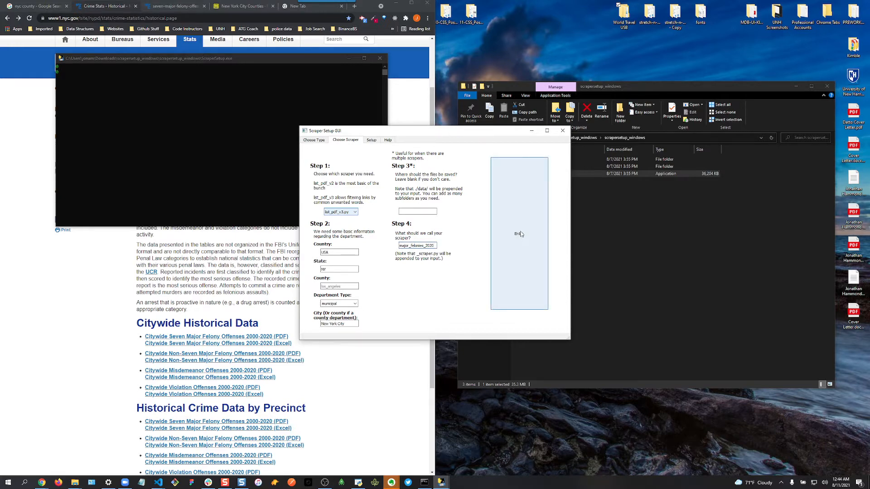
left_click(519, 235)
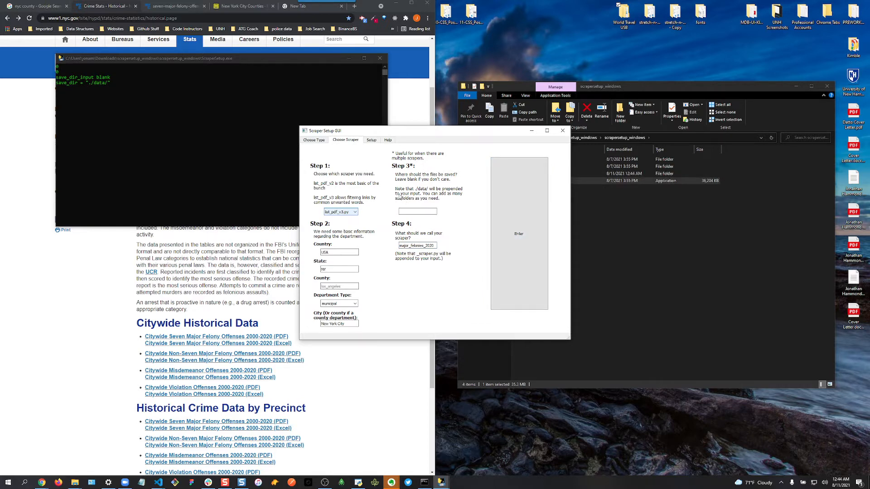
left_click(681, 249)
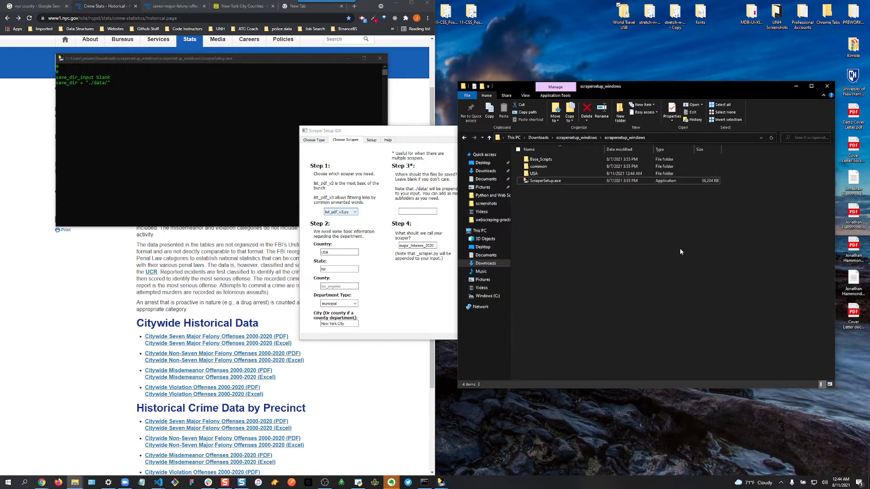
- Copy the NYC historical crime statistics page URL from Chrome into the Step 1 URL field
left_click(374, 141)
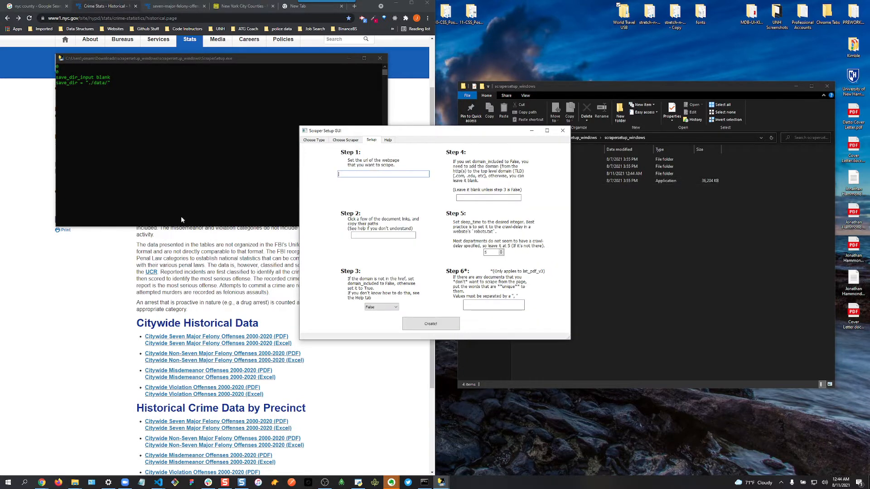
left_click(81, 269)
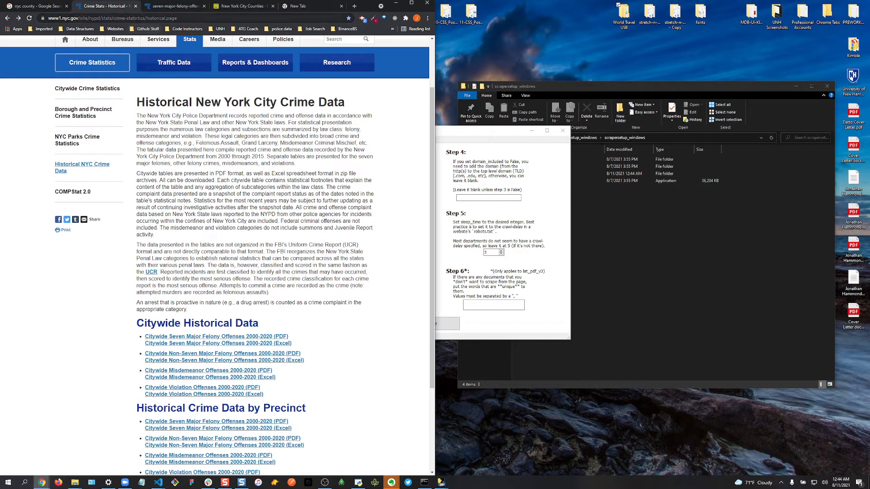
left_click(137, 19)
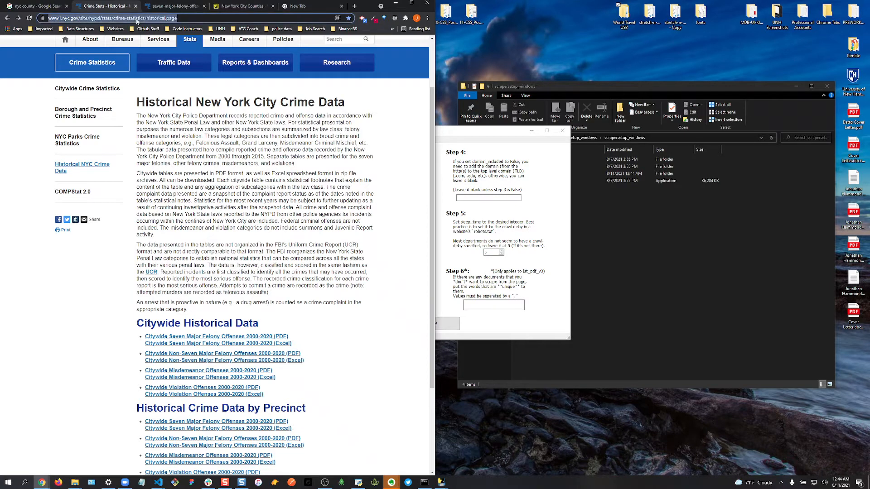
right_click(137, 22)
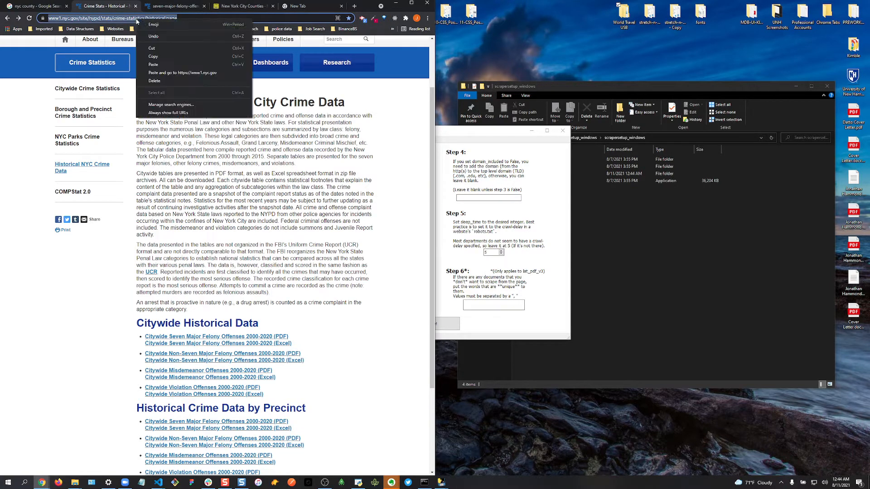
left_click(172, 56)
left_click(483, 136)
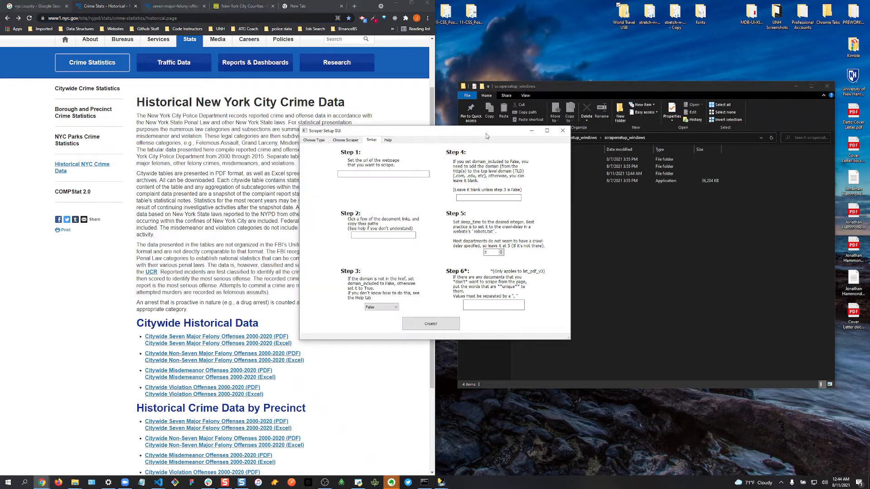
right_click(360, 174)
left_click(382, 211)
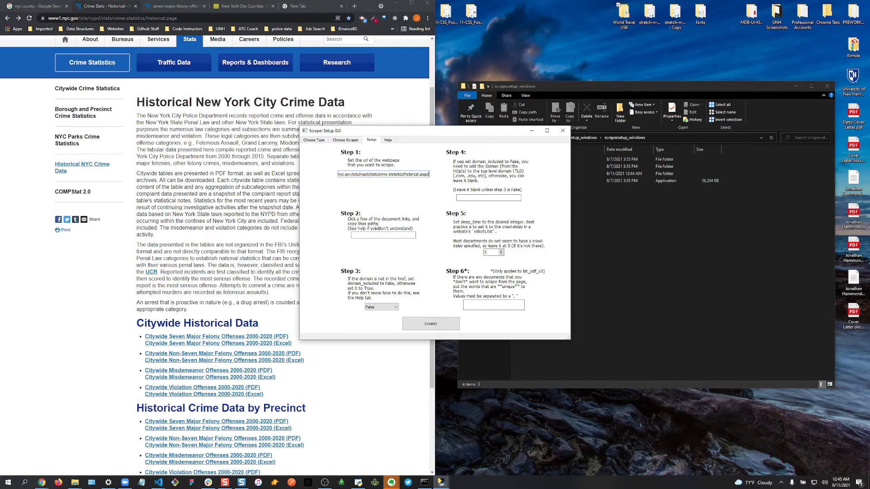
- Open the seven major felony offenses PDF link in a new Chrome tab
left_click(211, 341)
right_click(210, 341)
left_click_drag(222, 337, 224, 339)
right_click(225, 339)
left_click(234, 341)
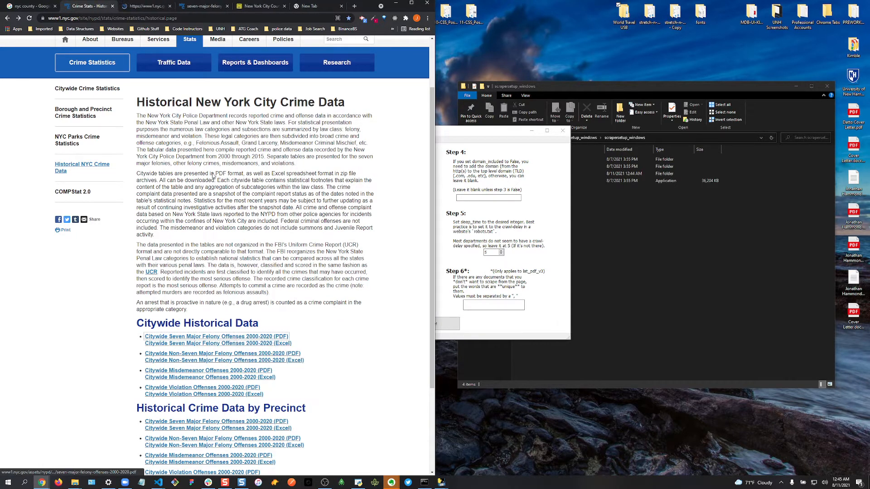
left_click(145, 7)
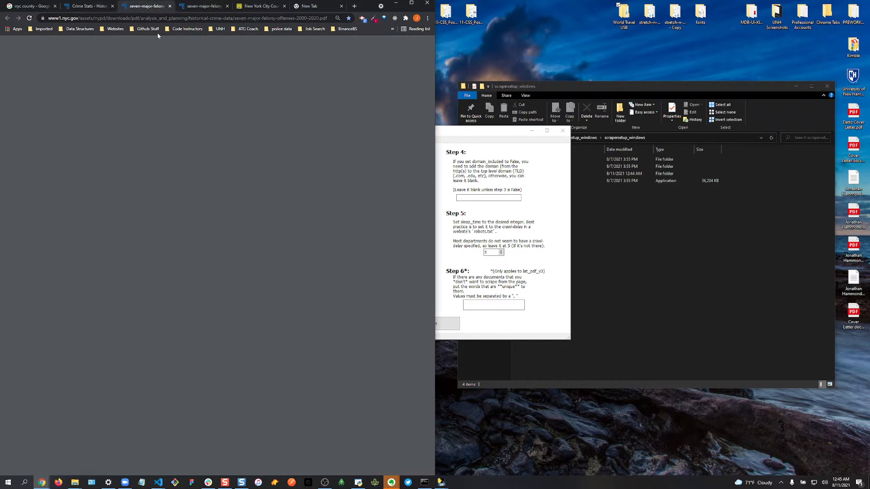
- Select and copy the PDF address's folder path ending in historical-crime-data/
left_click_drag(78, 18, 222, 20)
right_click(223, 20)
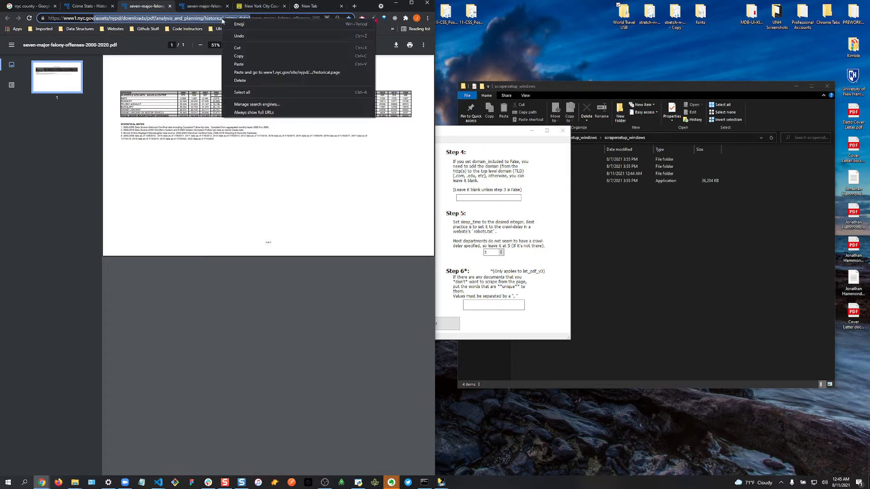
left_click(252, 56)
left_click(262, 18)
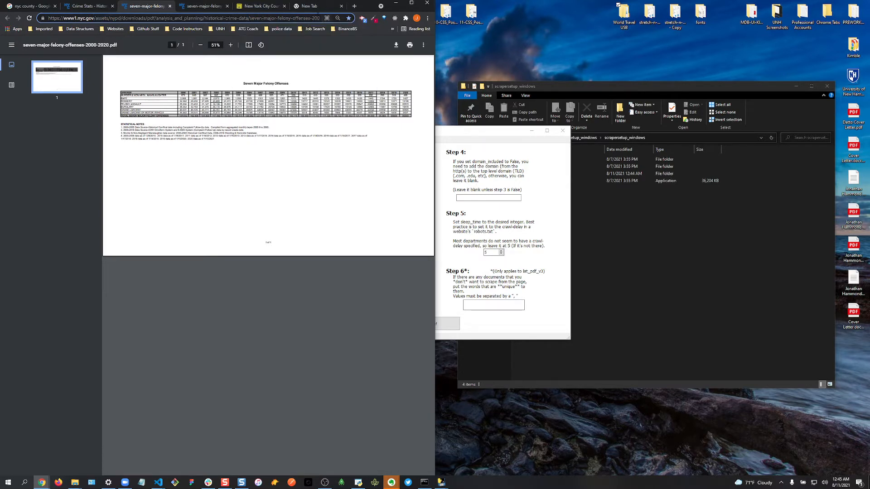
left_click_drag(303, 19, 321, 19)
left_click(269, 19)
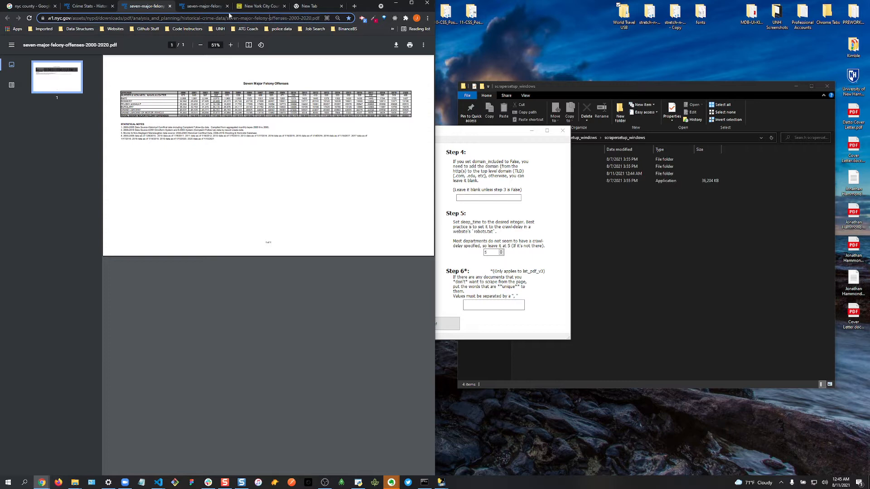
key("shift+End")
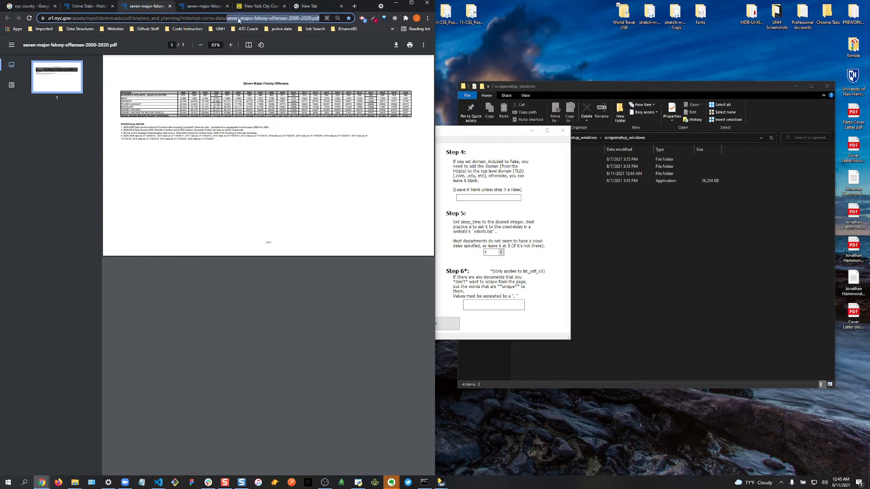
left_click(74, 19)
key("shift+Home")
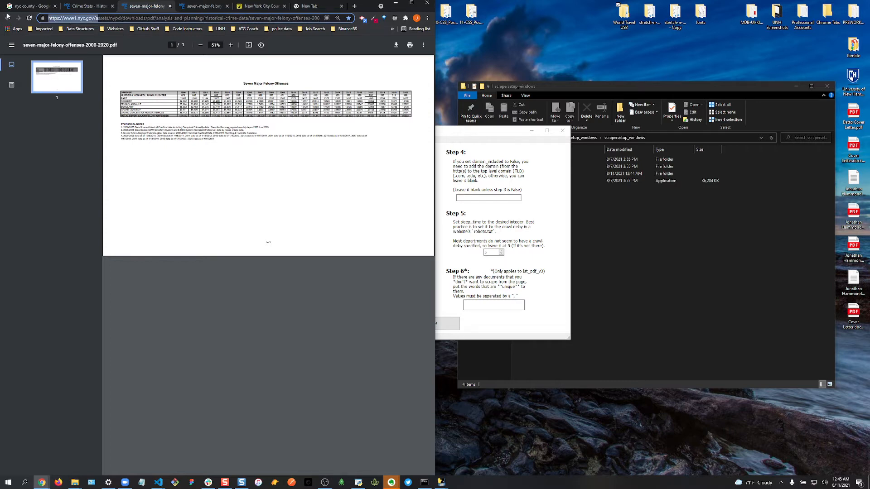
left_click(71, 19)
double_click(71, 19)
double_click(82, 18)
double_click(100, 18)
left_click_drag(101, 19, 229, 19)
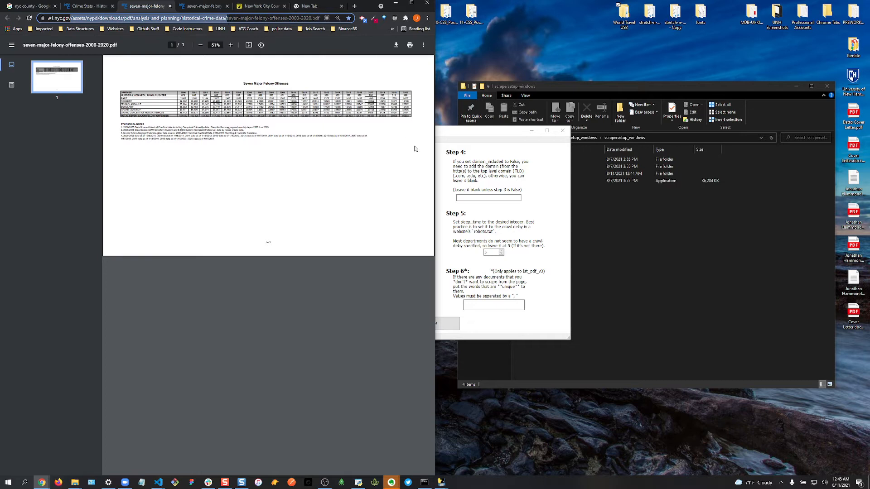
- Paste the PDF folder path into the scraper's Step 2 path field
left_click(558, 198)
right_click(378, 236)
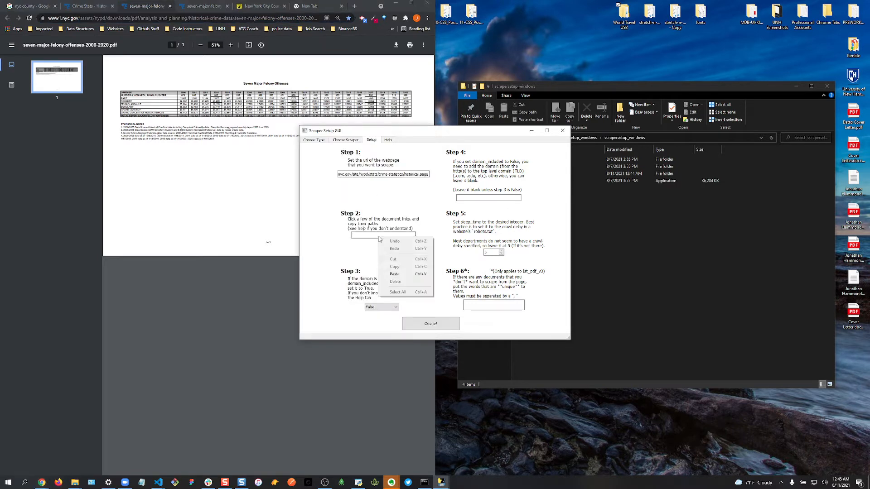
left_click(398, 276)
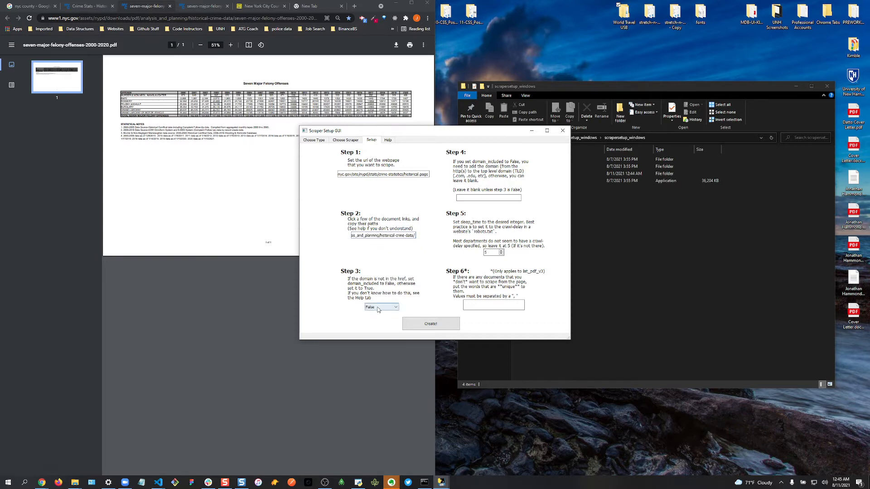
left_click(104, 6)
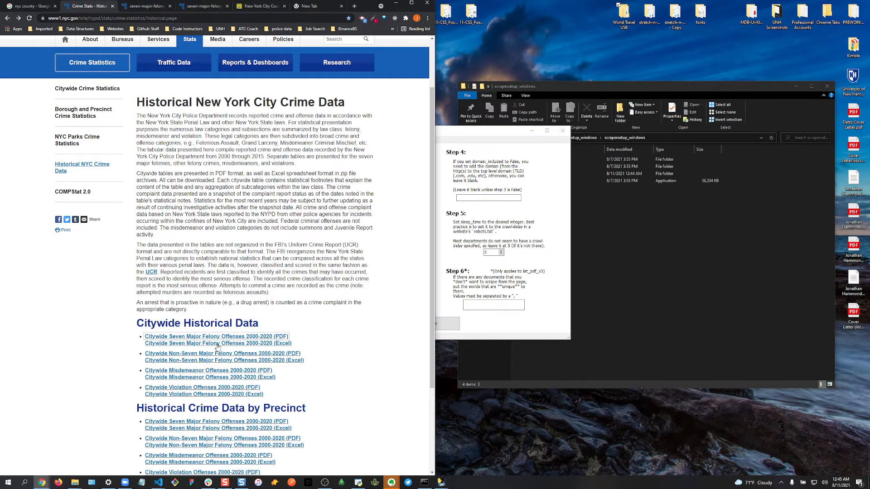
- Inspect the seven major felony PDF link's markup in Chrome DevTools
right_click(205, 337)
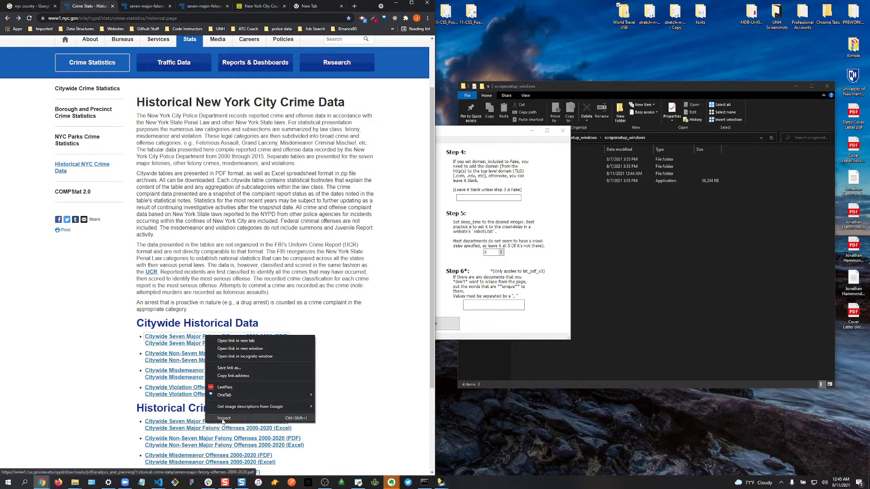
left_click(224, 418)
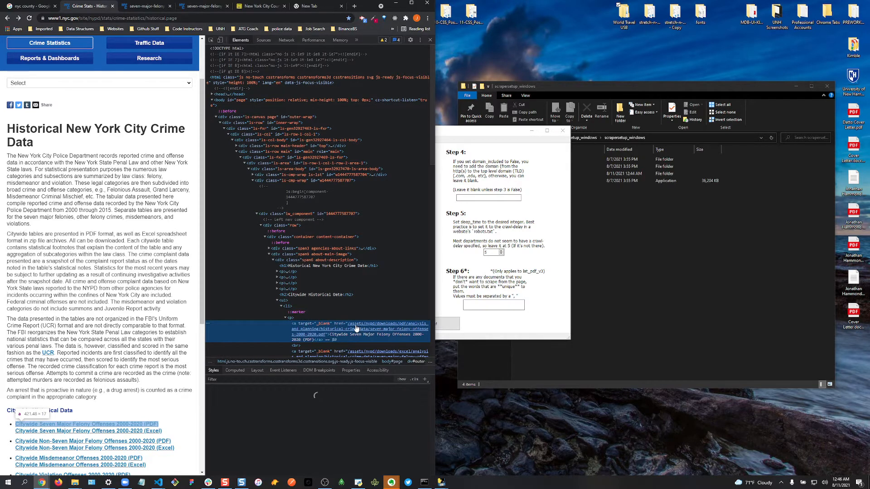
left_click(484, 332)
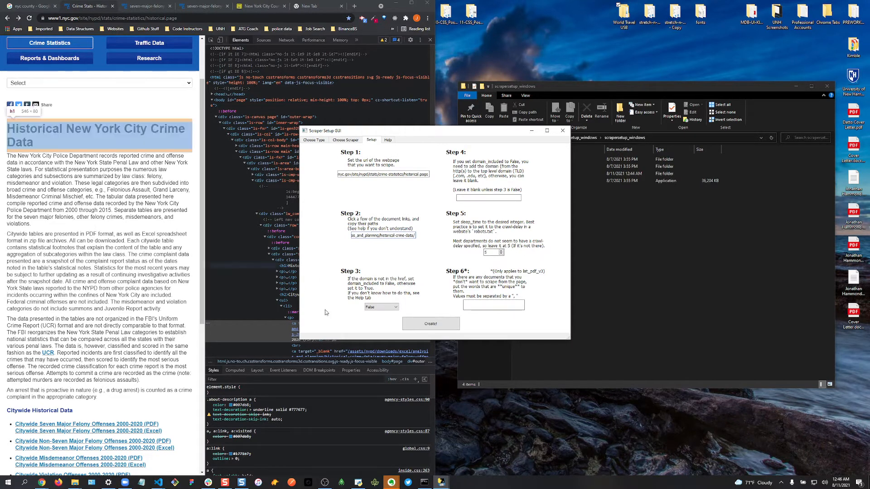
left_click(432, 382)
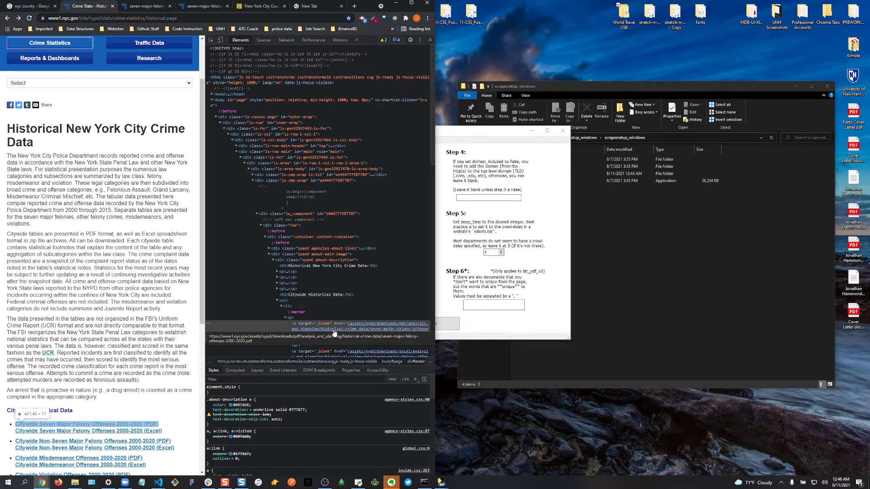
- Check the domain portion of the Step 1 URL in the scraper form
left_click(454, 324)
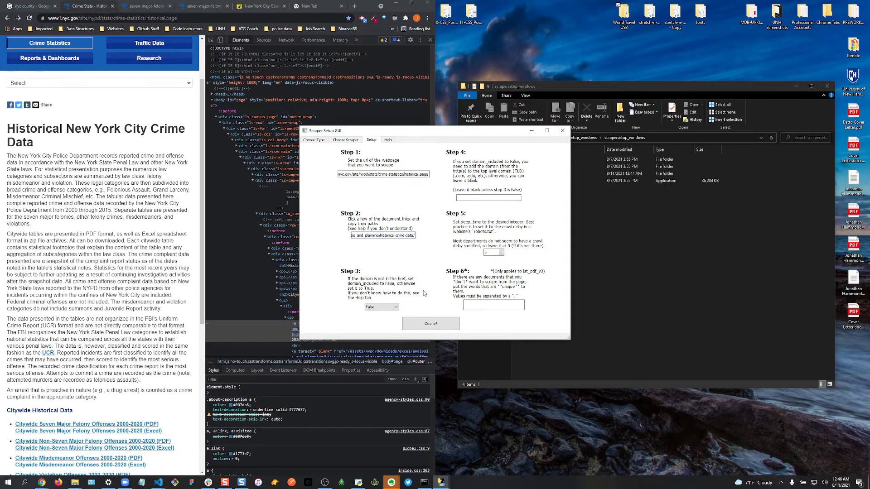
left_click(480, 198)
left_click_drag(354, 174, 328, 173)
left_click(362, 173)
left_click(380, 174)
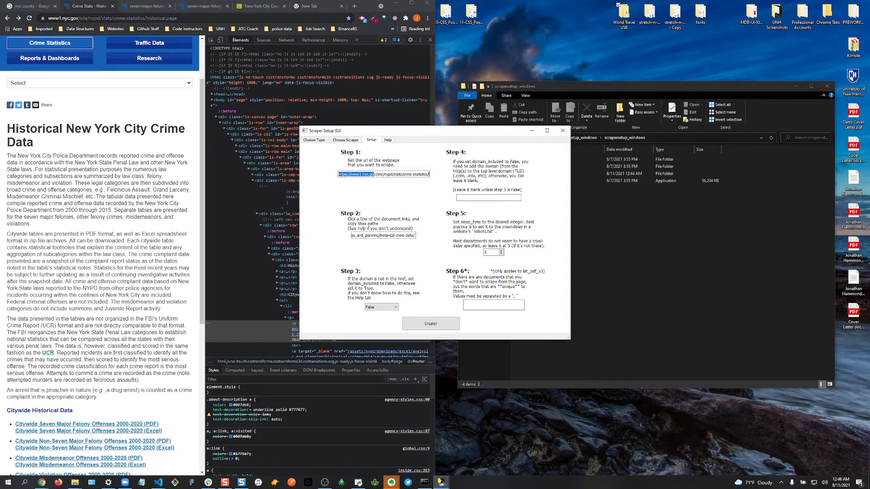
left_click(75, 18)
left_click(74, 19)
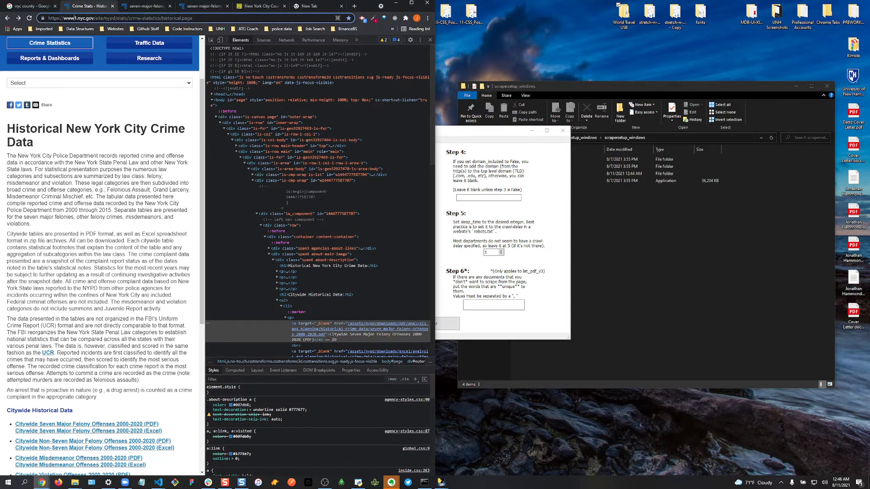
left_click_drag(48, 18, 94, 19)
right_click(85, 20)
left_click(107, 56)
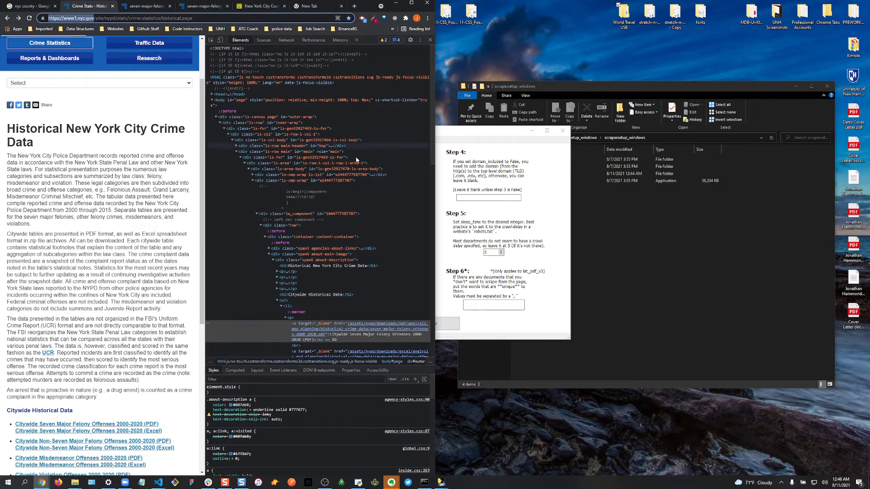
left_click(479, 197)
right_click(473, 199)
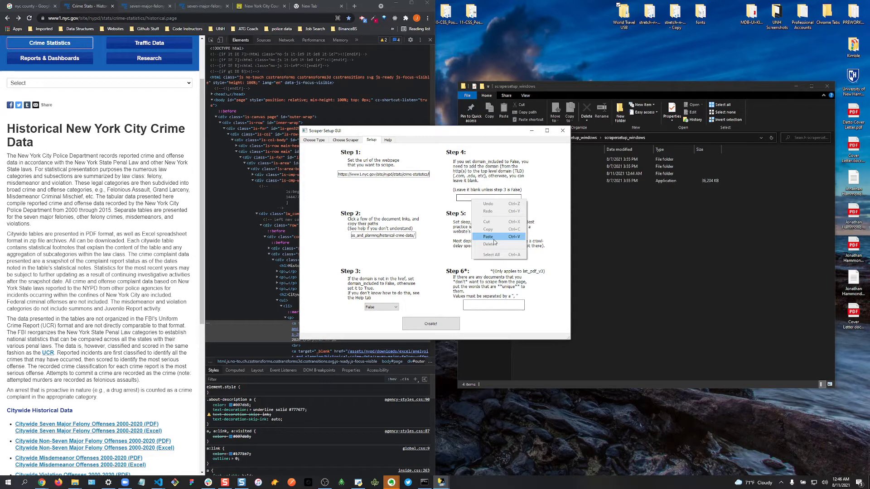
left_click(495, 241)
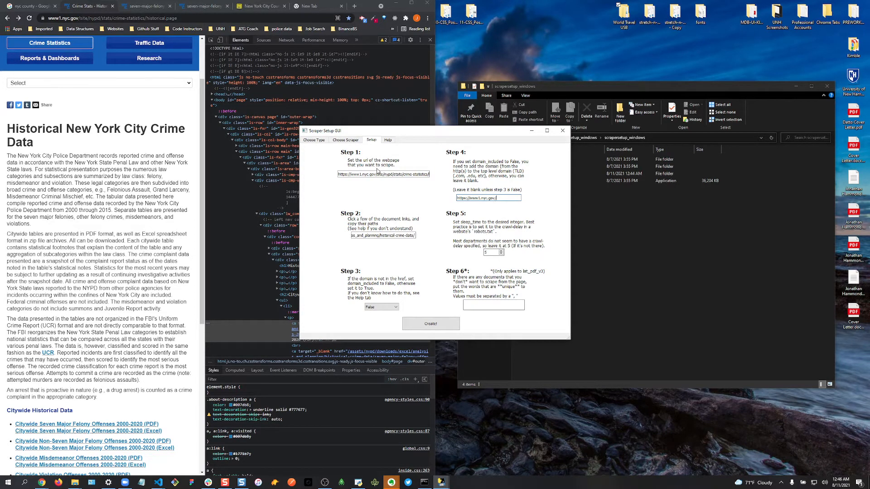
left_click(247, 32)
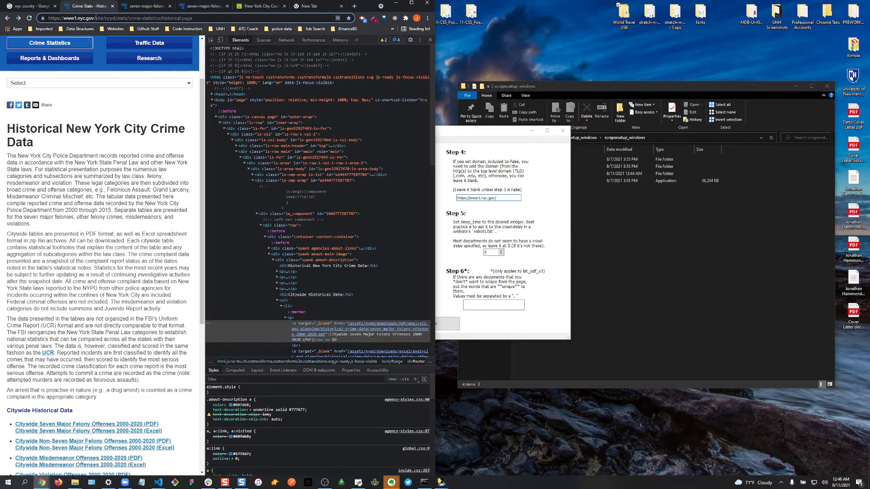
left_click_drag(96, 18, 270, 31)
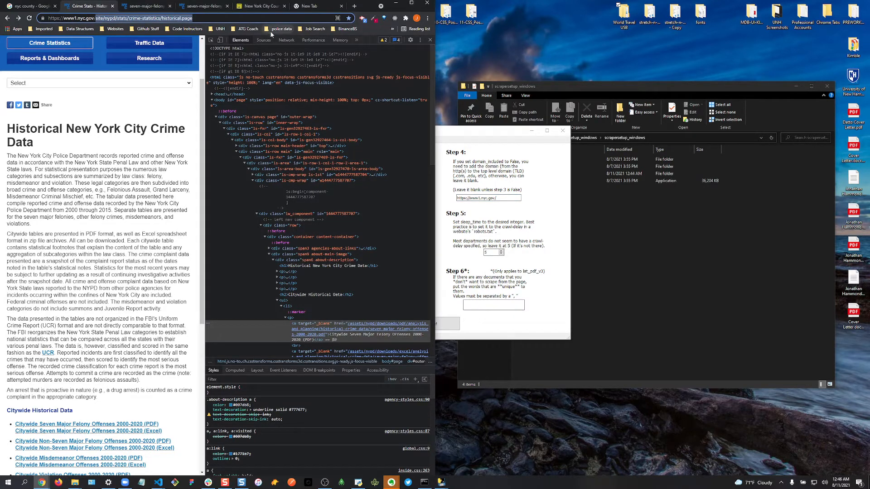
- Load www1.nyc.gov/robots.txt to check crawl rules: Disallow /html/misc/, no crawl delay
type("robots.x")
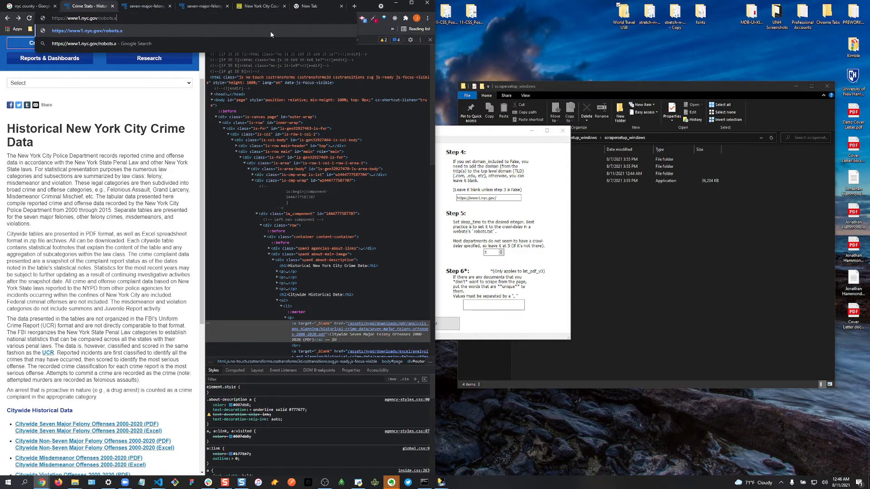
key("BackSpace")
type("txt")
key("Return")
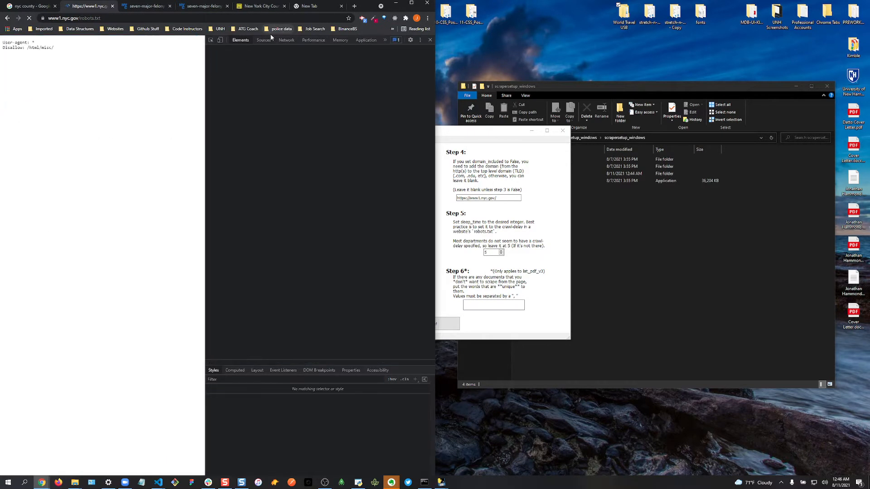
left_click(529, 222)
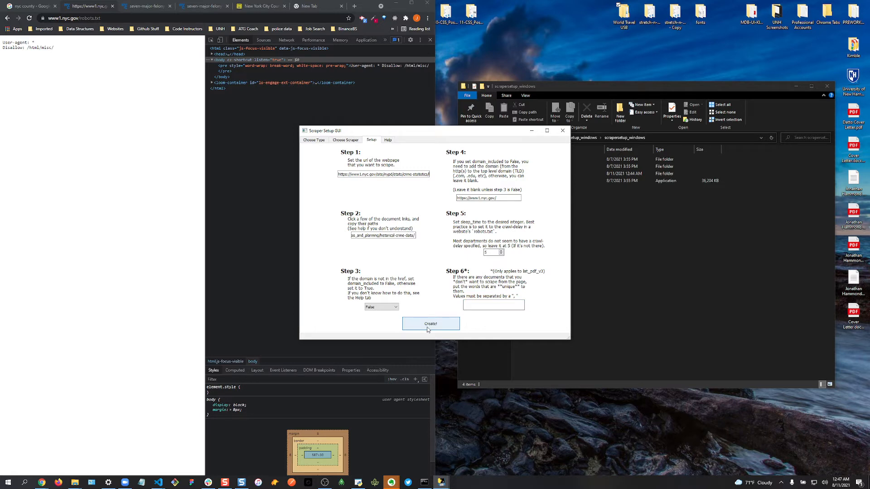
- Navigate File Explorer into USA > NY > municipal > New York City
left_click(610, 250)
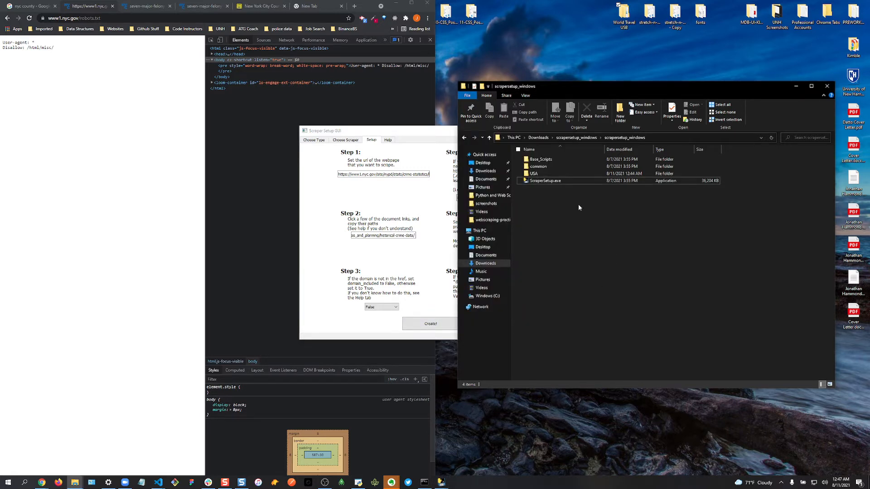
double_click(536, 174)
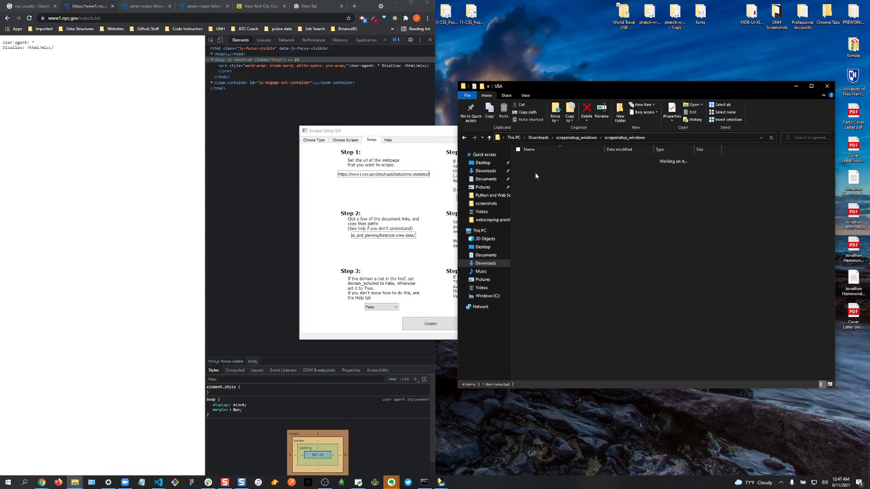
double_click(537, 158)
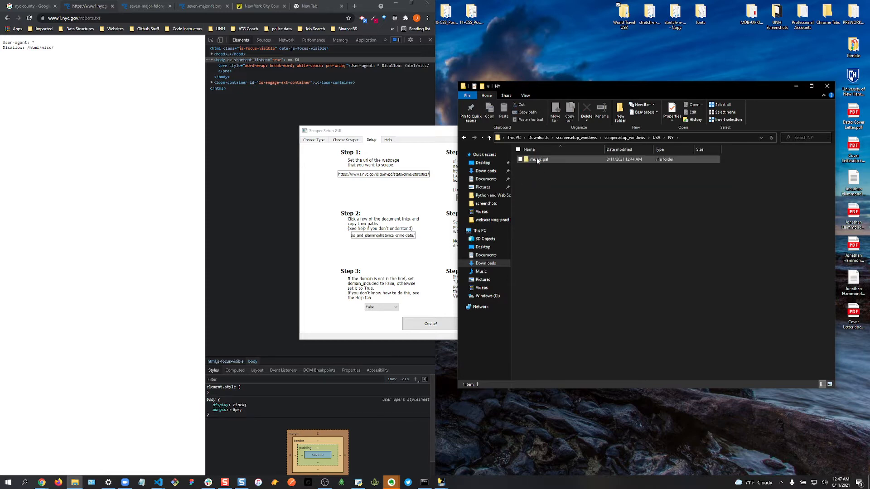
left_click(349, 141)
left_click(678, 239)
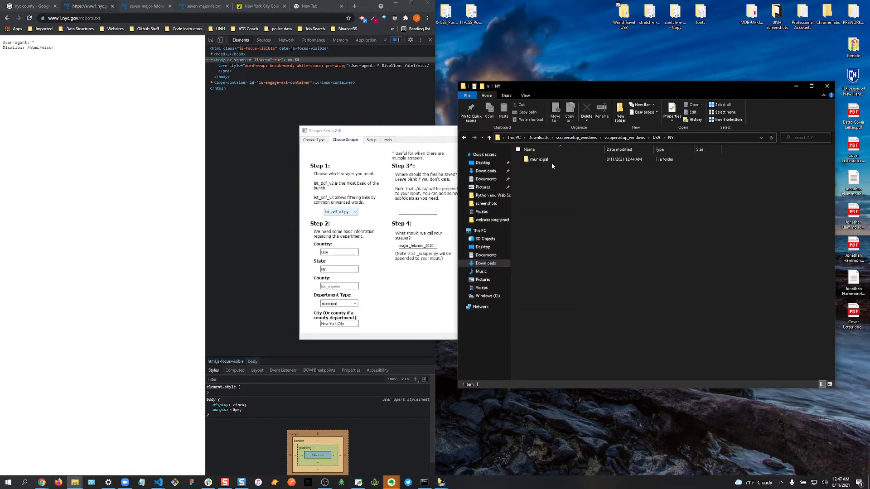
double_click(553, 163)
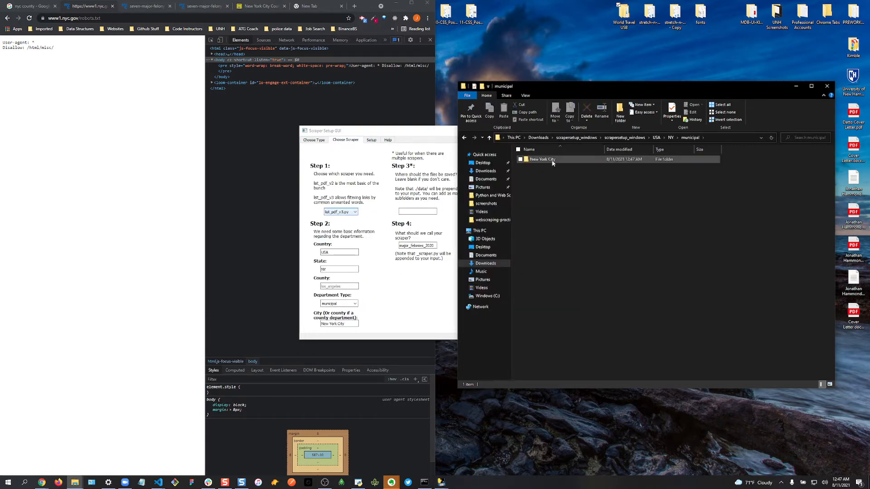
double_click(553, 160)
- Open major_felonies_2020_scraper.py with VS Code
double_click(552, 161)
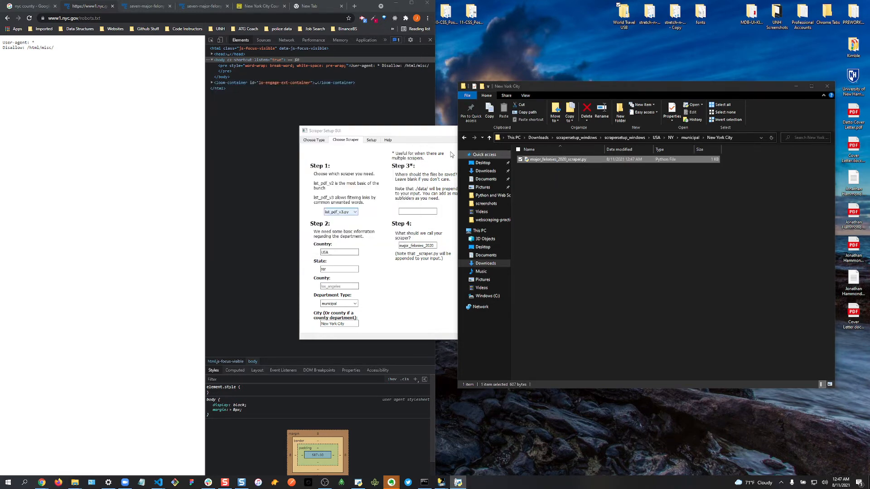
right_click(551, 161)
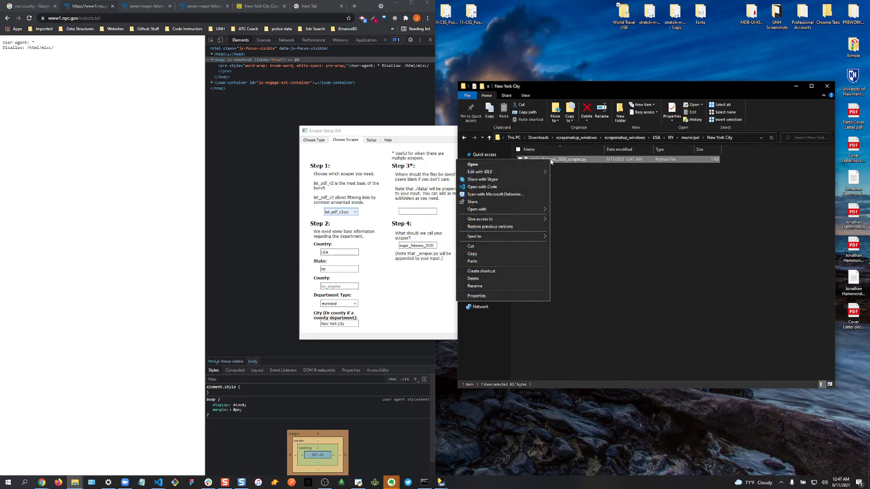
left_click(505, 190)
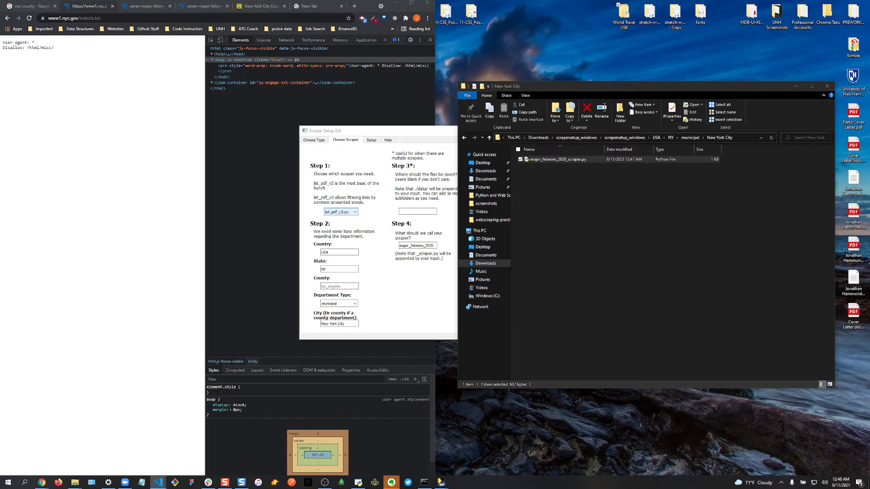
- Arrange VS Code beside File Explorer and select the whole major_felonies_2020_scraper.py code
left_click_drag(712, 163, 273, 106)
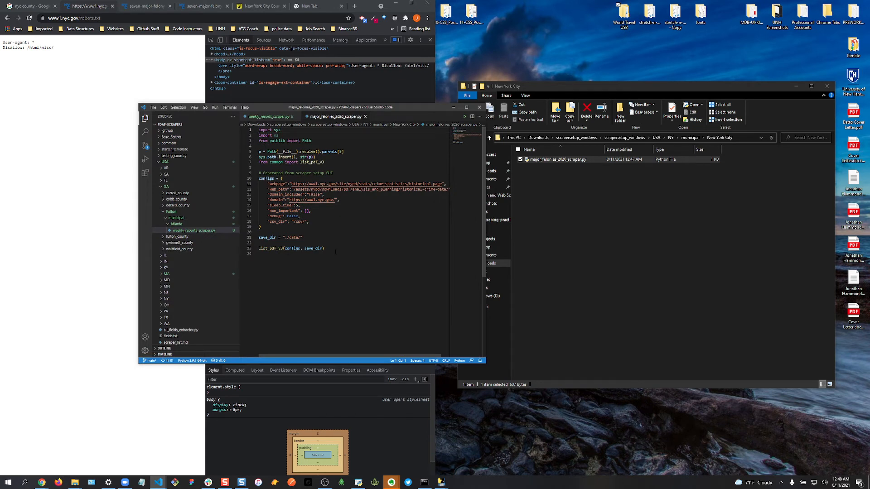
left_click_drag(336, 252, 634, 147)
left_click_drag(605, 86, 366, 84)
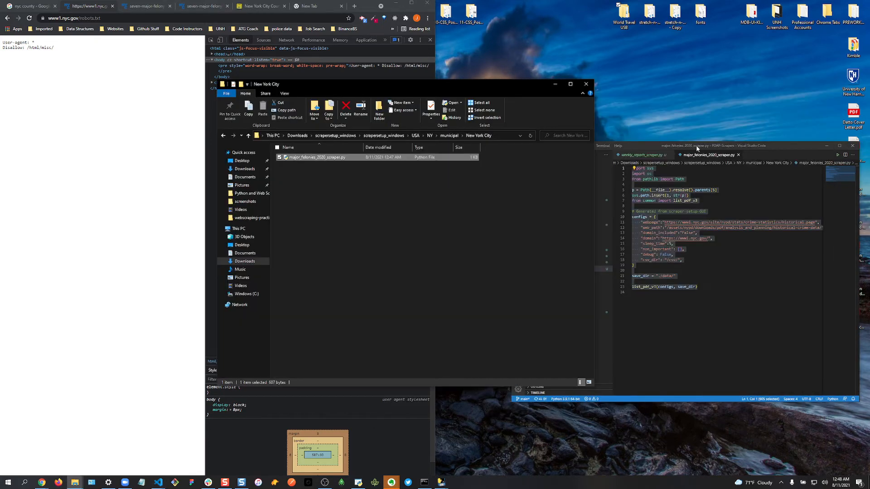
left_click(789, 143)
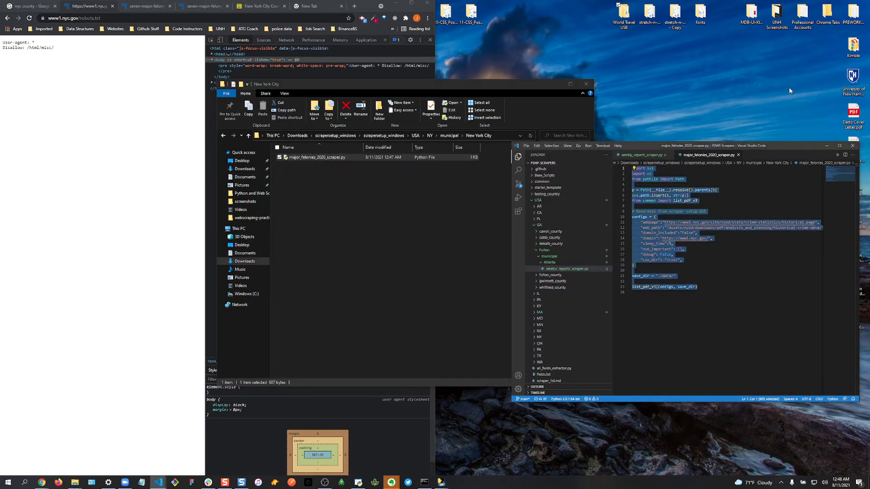
left_click_drag(637, 143, 639, 98)
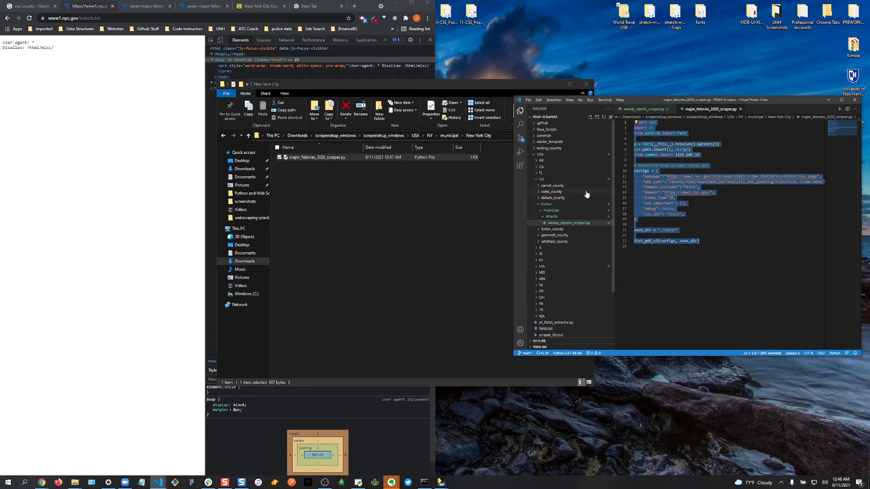
- Place the PDAP-Scrapers and New York City Explorer windows side by side
right_click(547, 154)
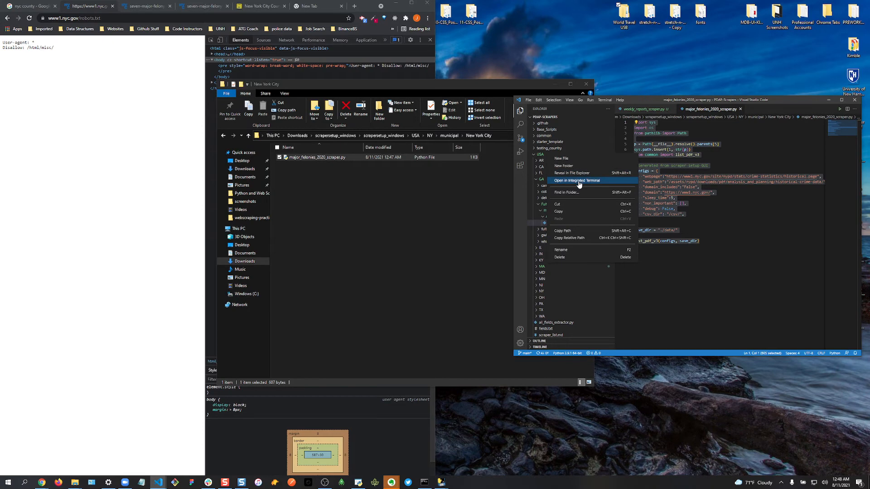
key("Escape")
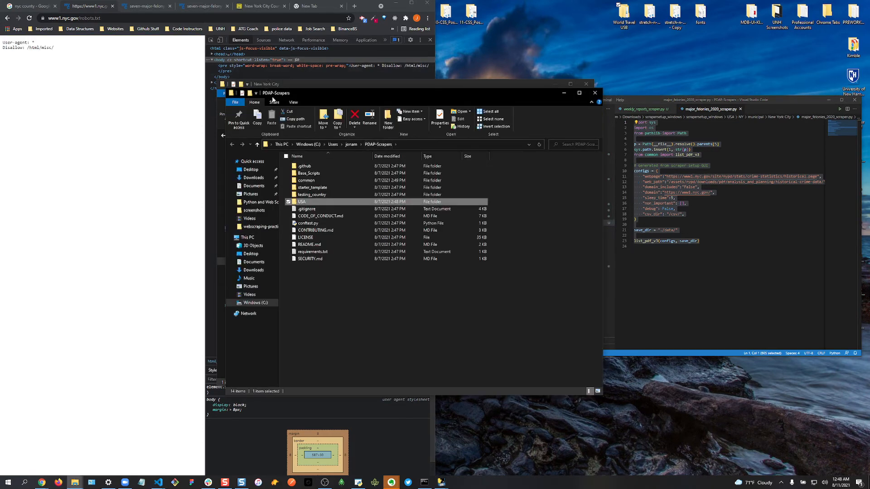
left_click_drag(341, 99, 600, 85)
left_click_drag(399, 85, 293, 78)
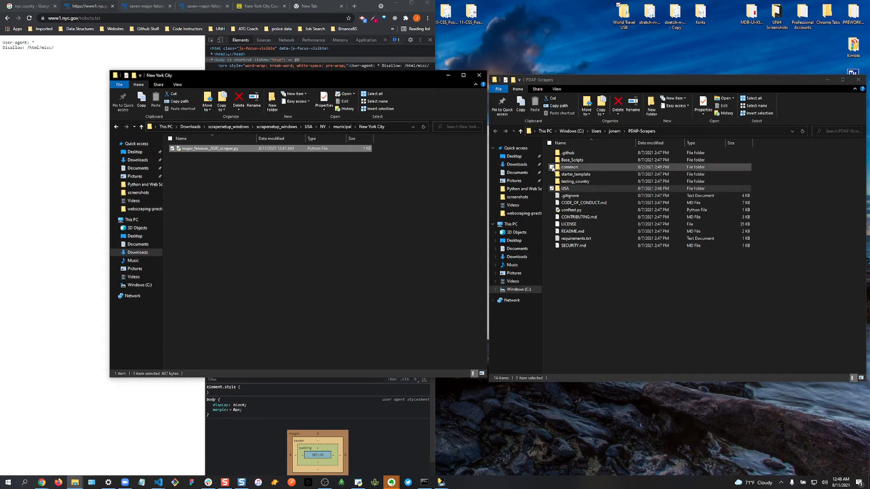
- Delete the old NY folder from PDAP-Scrapers\USA and view the generated USA folder
left_click(567, 191)
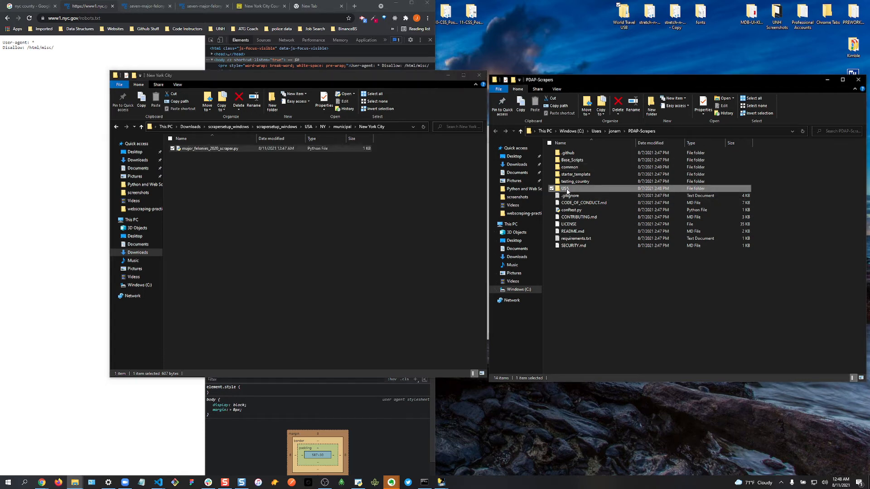
double_click(567, 189)
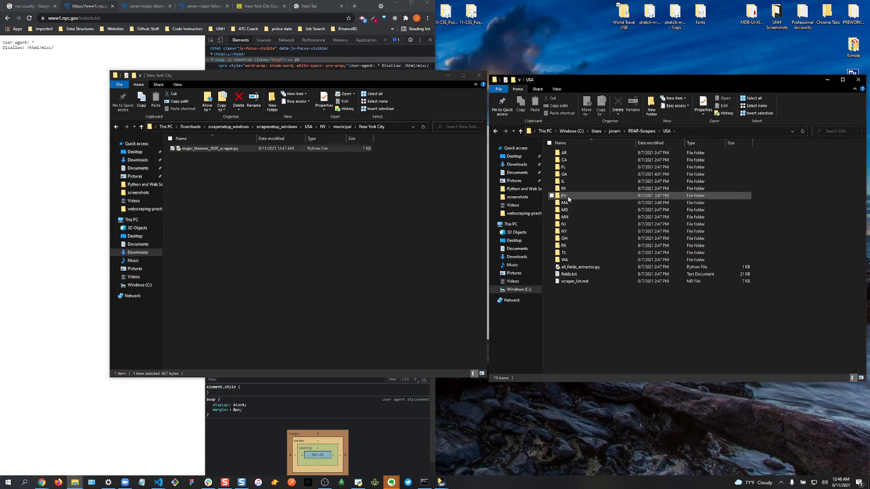
double_click(575, 230)
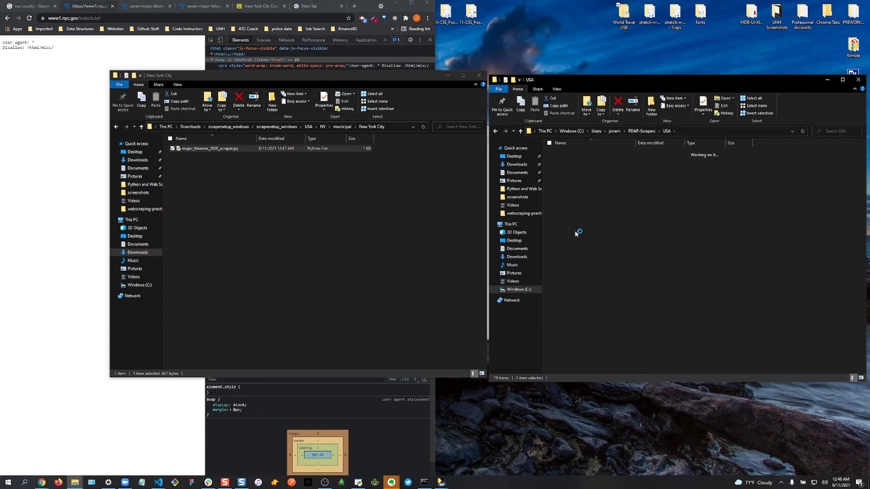
left_click(496, 132)
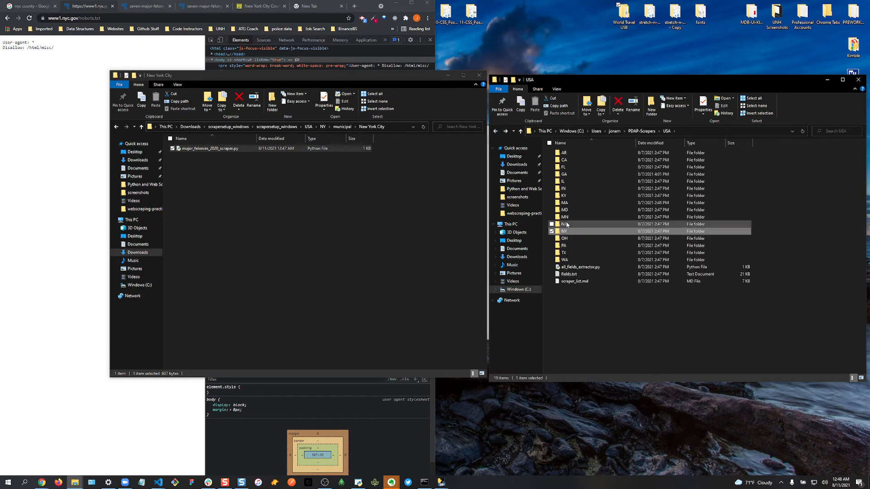
right_click(569, 233)
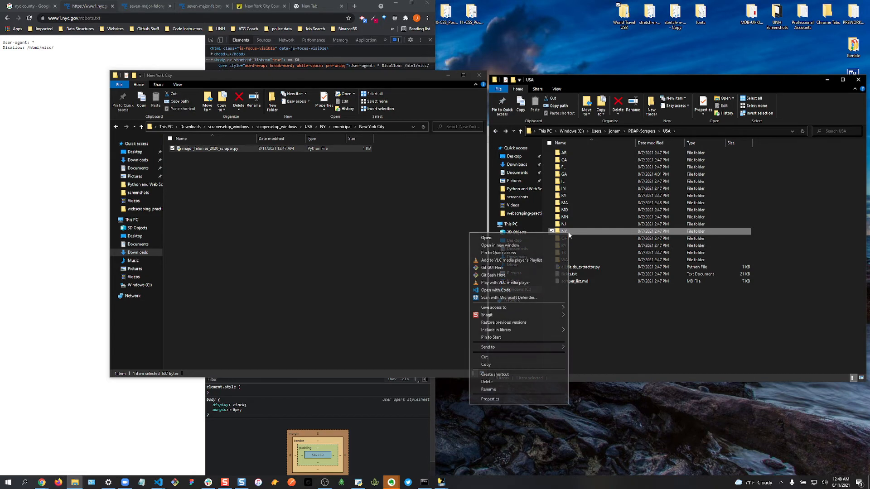
left_click(500, 381)
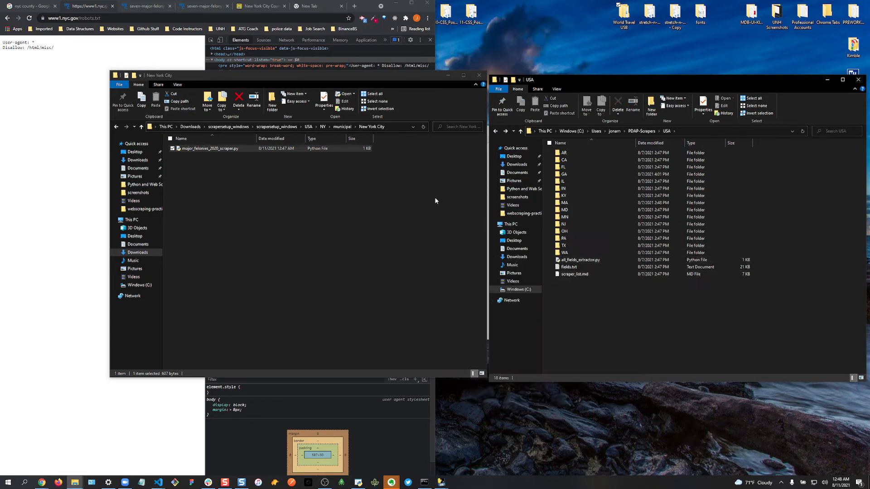
left_click(309, 127)
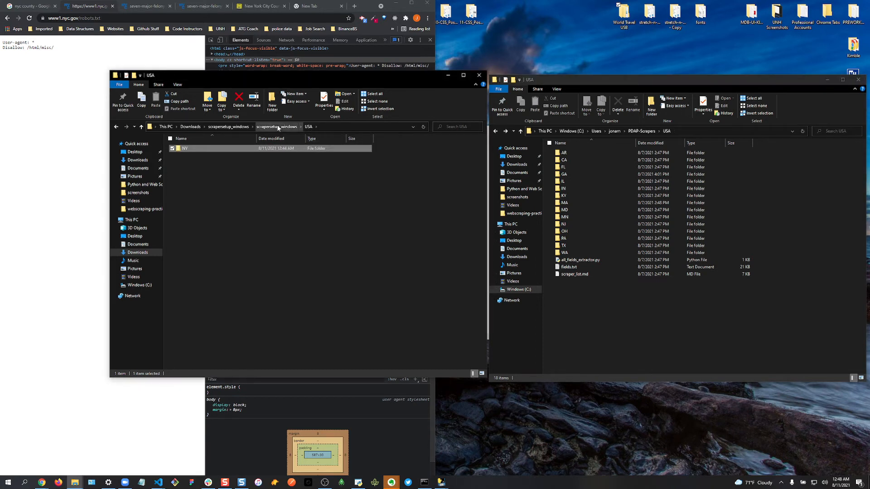
- Reveal the PDAP-Scrapers repository's USA folder in File Explorer from VS Code
left_click(279, 127)
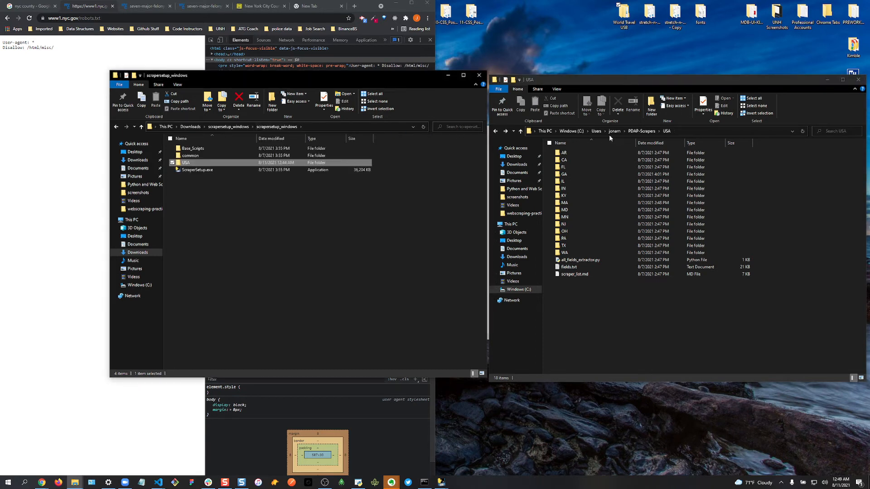
left_click(596, 131)
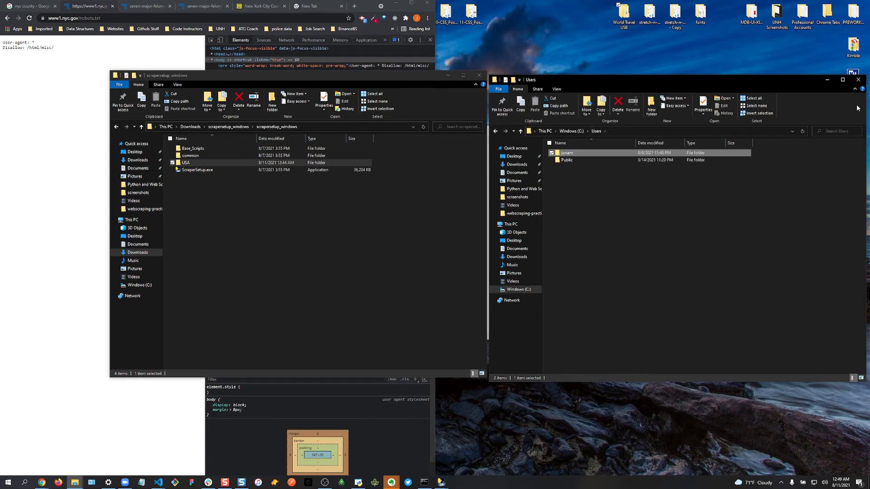
left_click(858, 79)
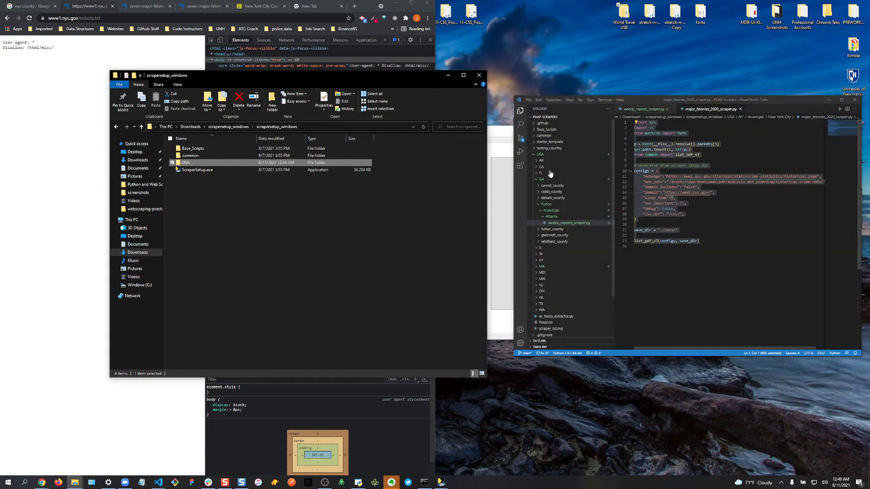
right_click(545, 155)
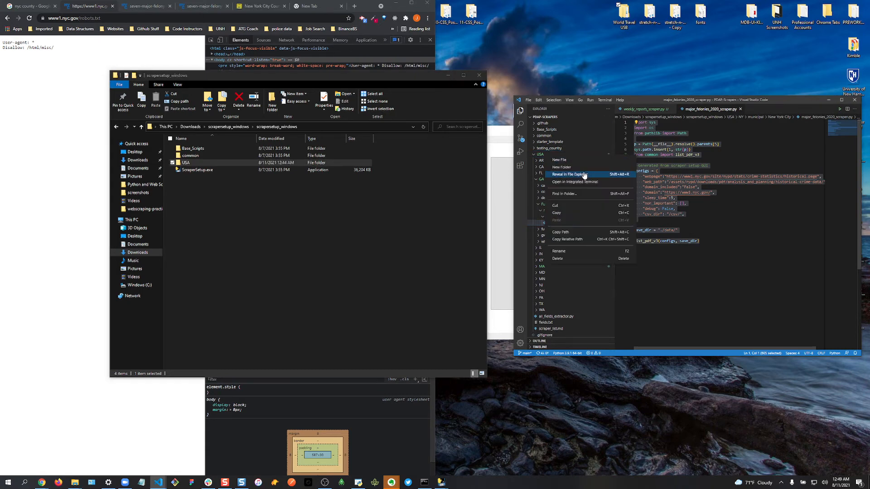
left_click(585, 175)
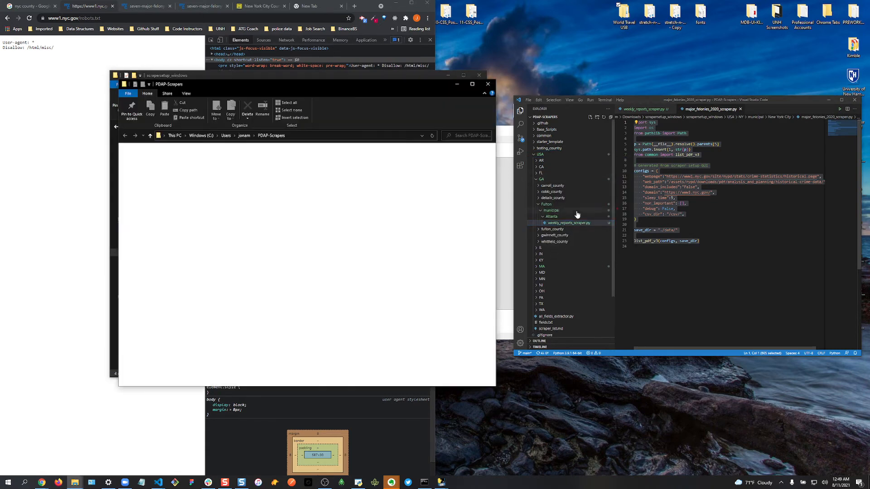
- Copy the generated USA folder from scrapersetup_windows and paste it into PDAP-Scrapers
left_click_drag(235, 84, 603, 68)
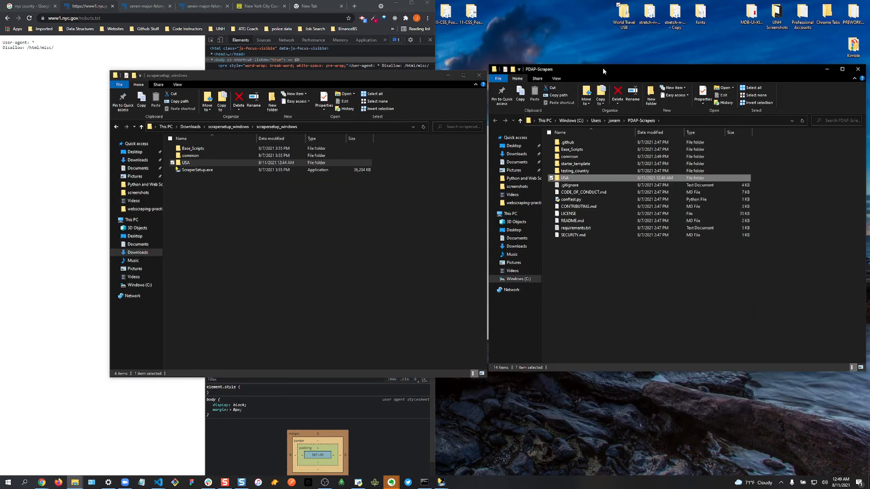
left_click_drag(186, 163, 589, 271)
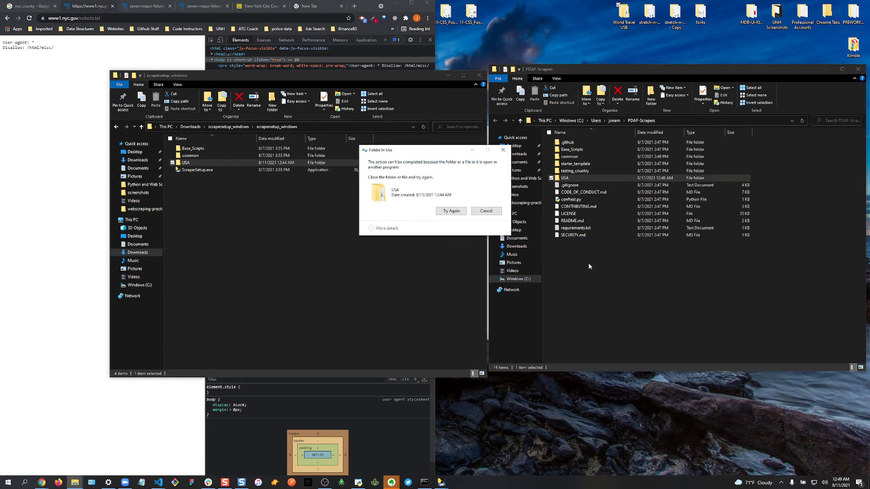
left_click(486, 211)
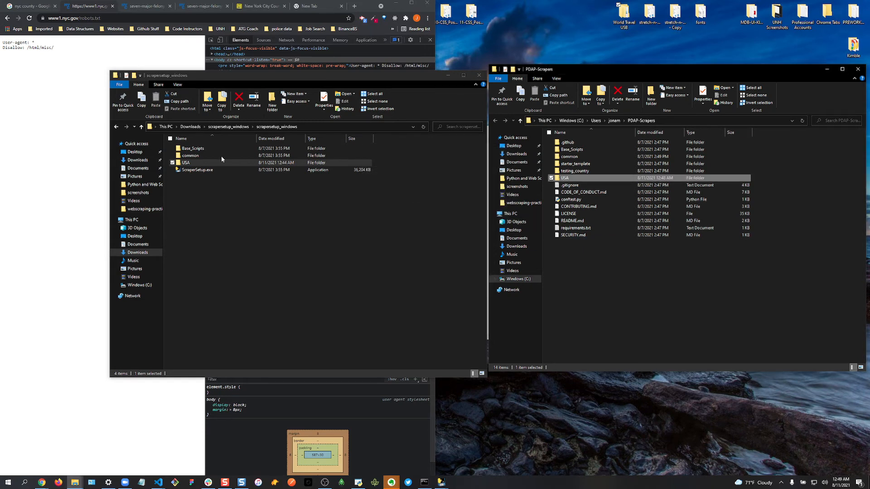
left_click(188, 166)
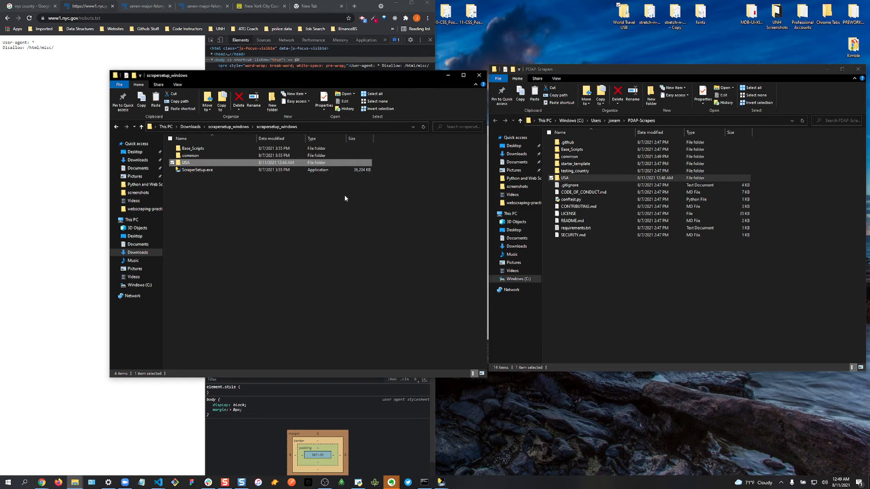
left_click(577, 257)
key("ctrl+v")
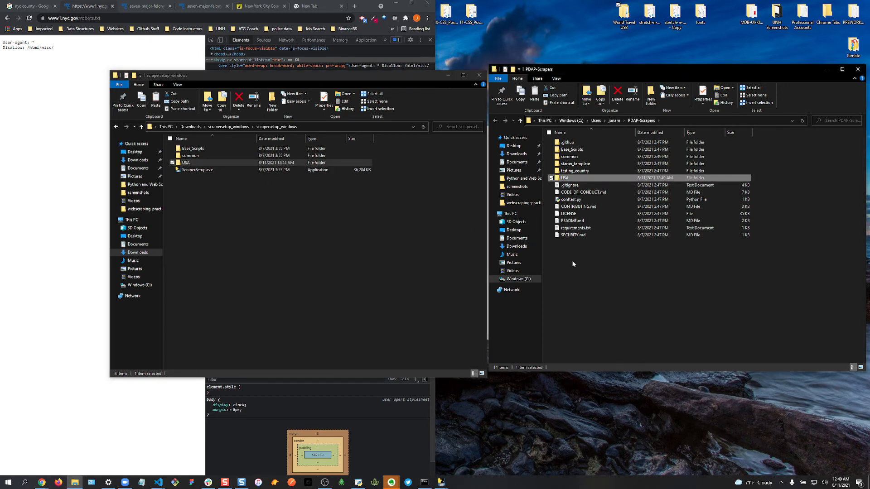
- Browse PDAP-Scrapers to USA › NY › municipal › New York City and open major_felonies_2020_scraper.py
double_click(572, 179)
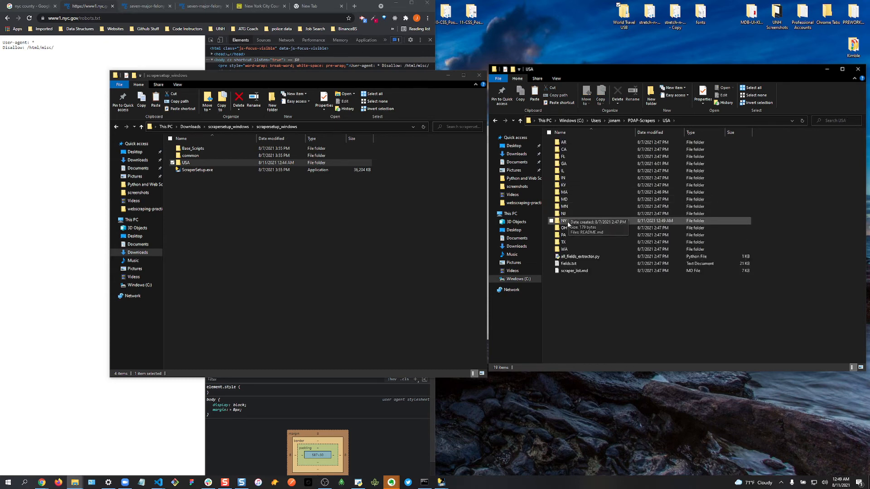
double_click(564, 221)
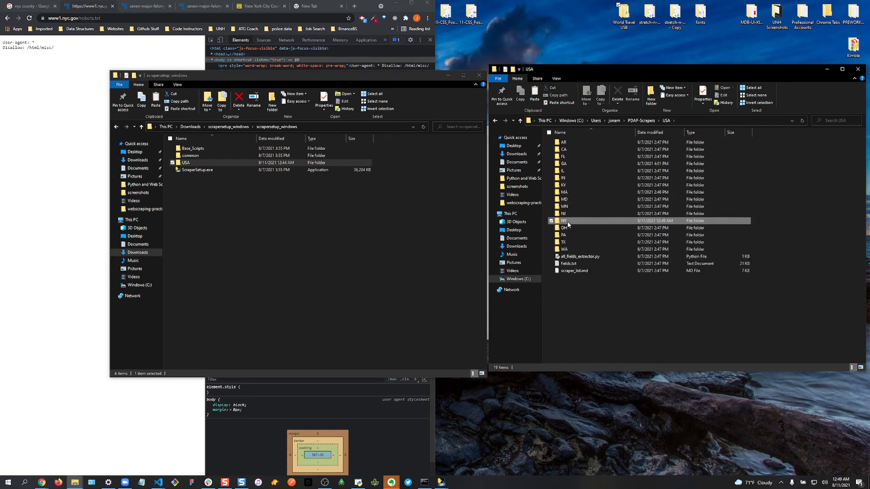
double_click(577, 144)
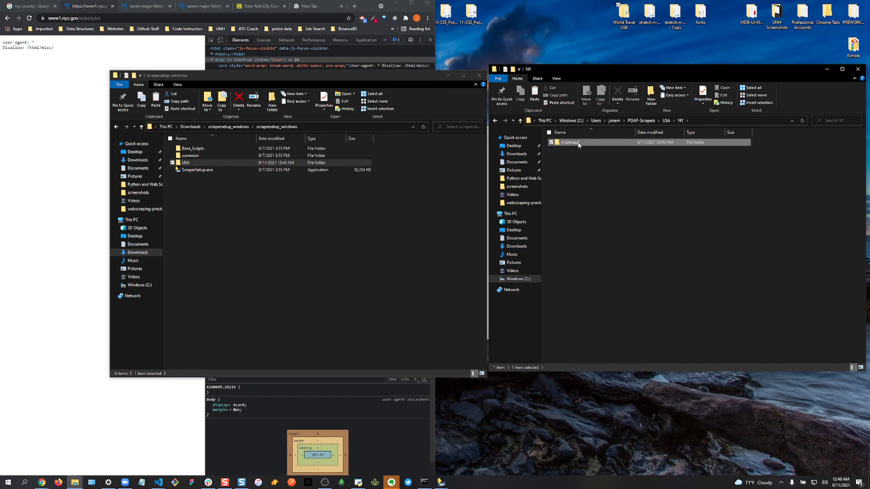
left_click(579, 144)
double_click(578, 144)
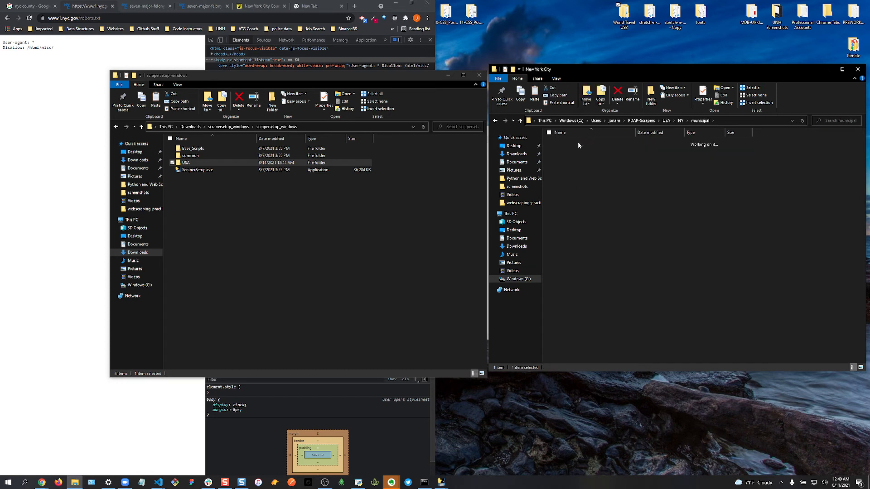
left_click(578, 143)
double_click(578, 144)
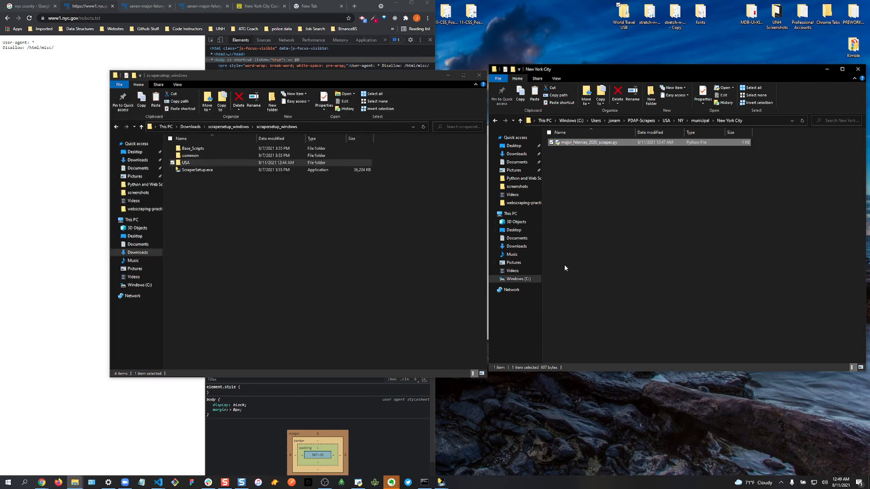
left_click_drag(597, 75, 430, 261)
- Close old editors and open the repository's NY › municipal › New York City major_felonies_2020_scraper.py
left_click(691, 255)
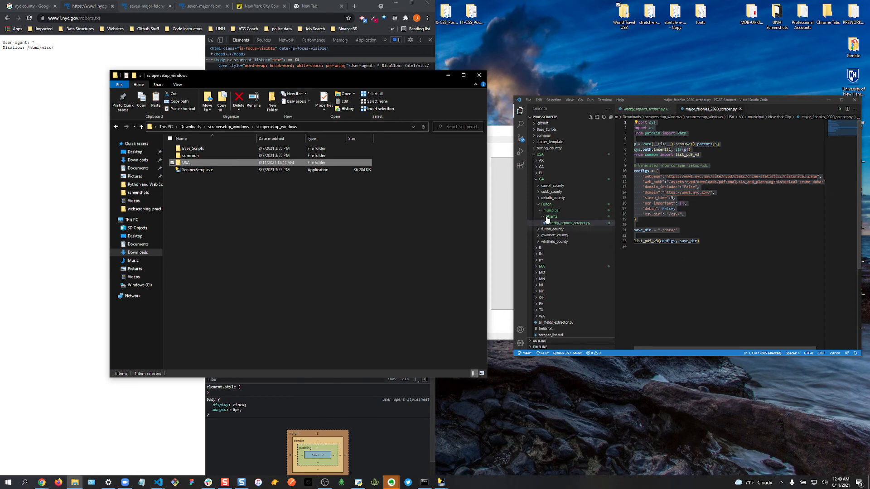
left_click(542, 179)
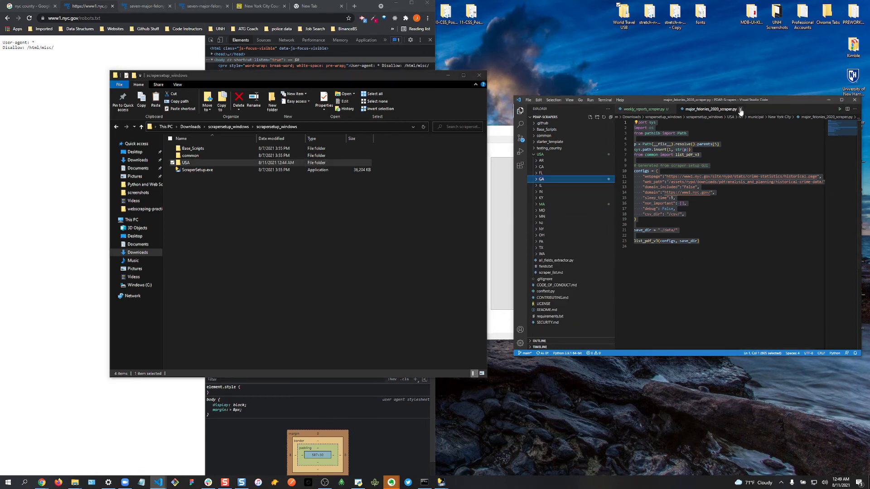
left_click(673, 109)
left_click(546, 180)
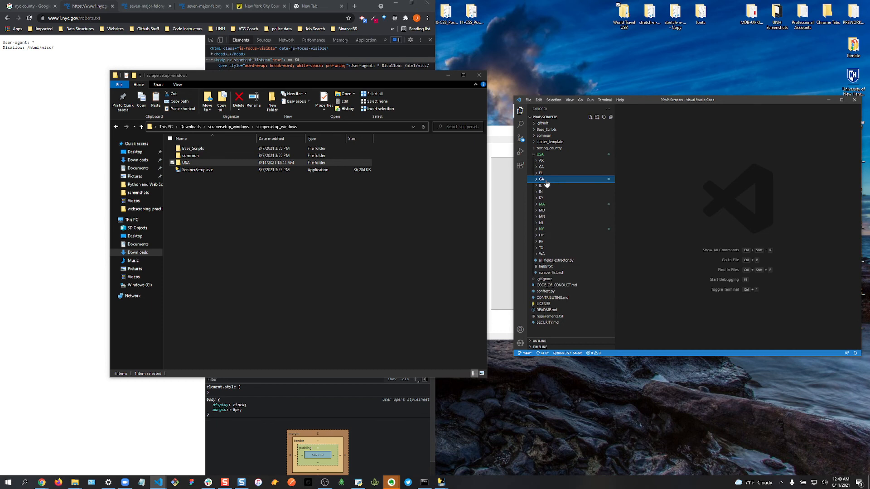
left_click(544, 230)
left_click(566, 249)
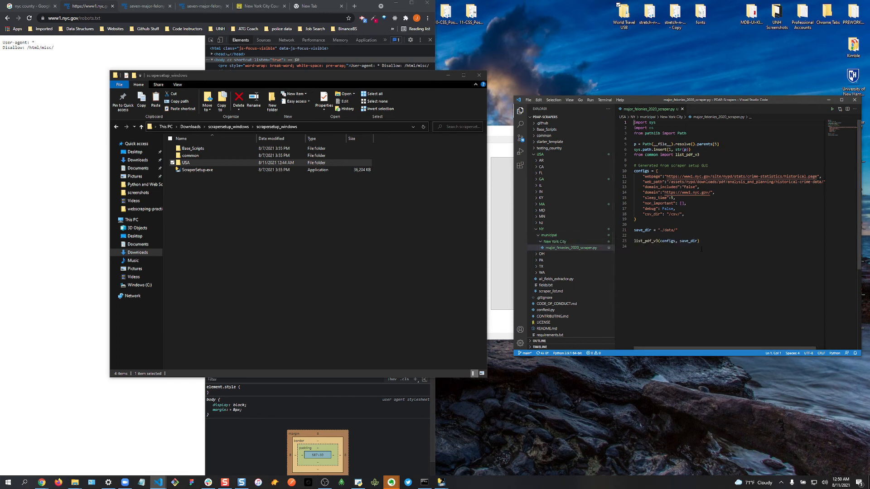
- Review the configs block's URL, web_path and domain values, then return to Scraper Setup GUI
left_click_drag(651, 222, 616, 172)
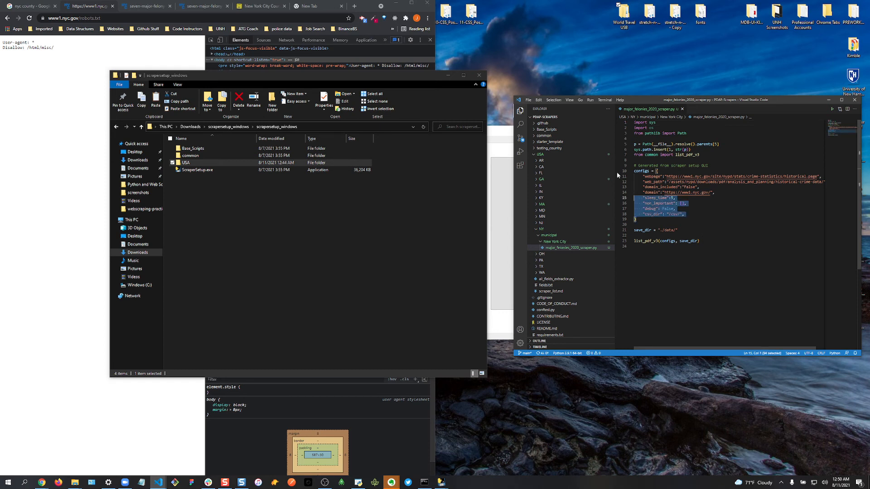
left_click(700, 203)
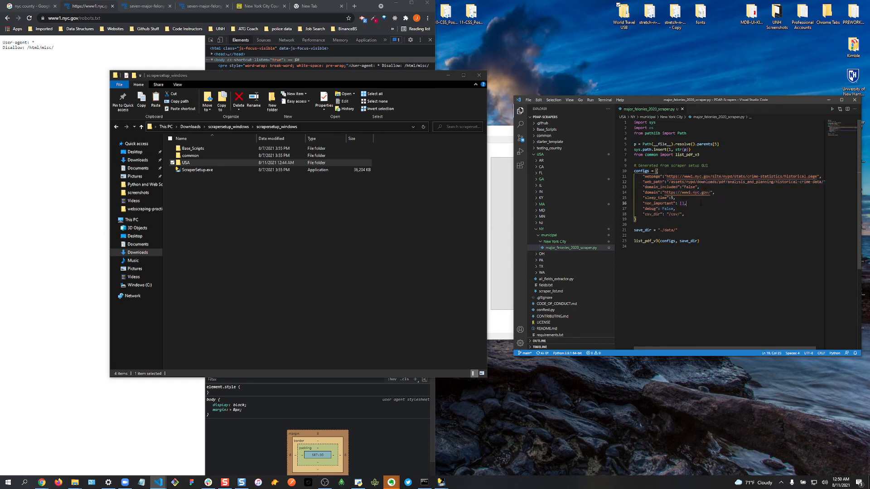
left_click_drag(648, 193, 709, 192)
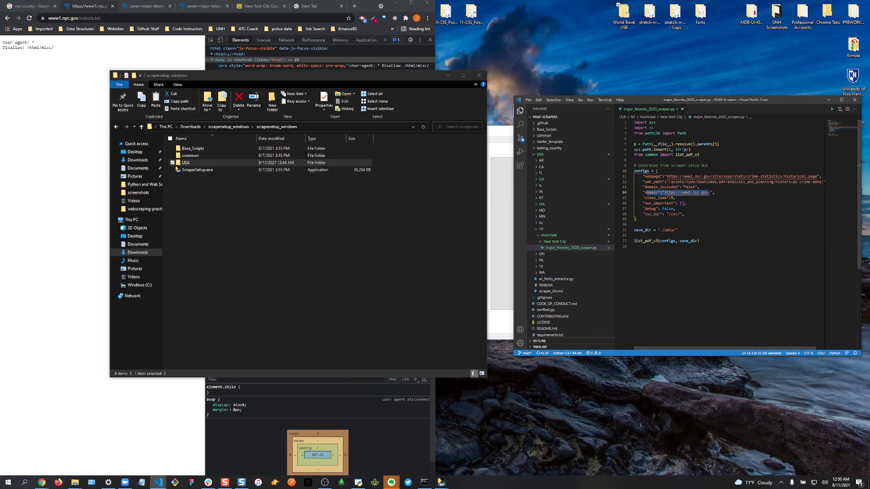
left_click_drag(645, 182, 815, 182)
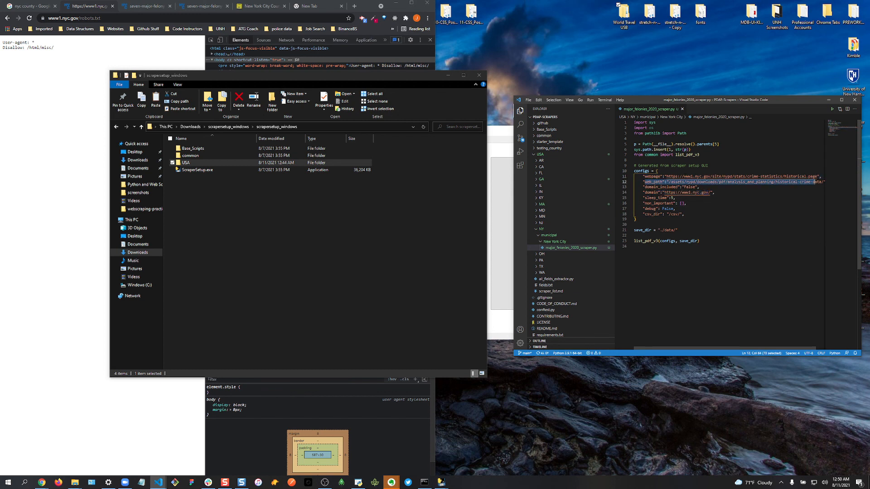
left_click(685, 177)
left_click_drag(654, 177, 807, 177)
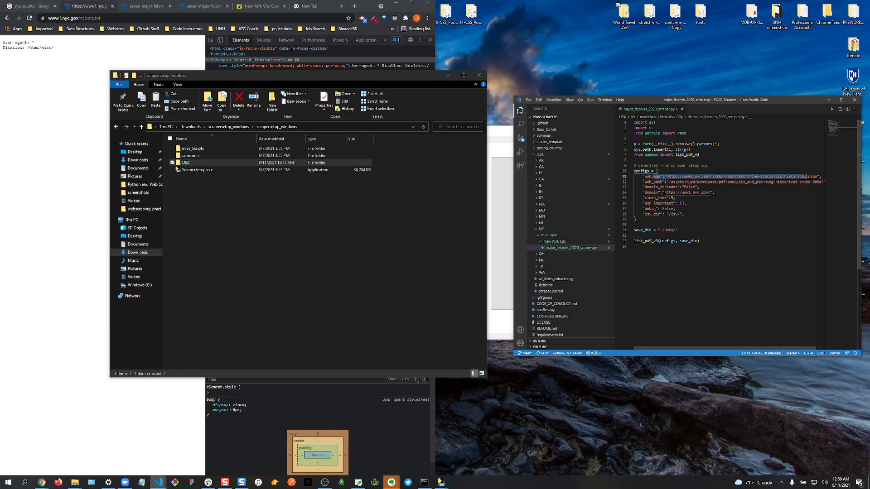
left_click(674, 214)
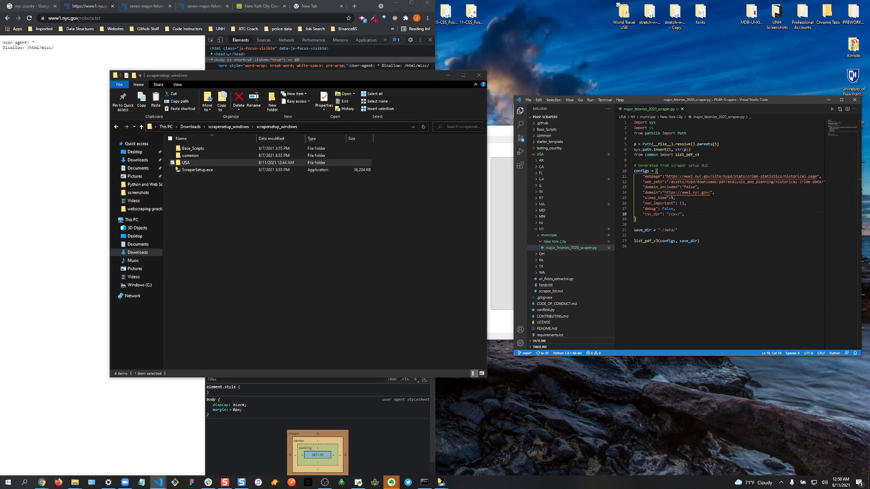
key("alt+Tab")
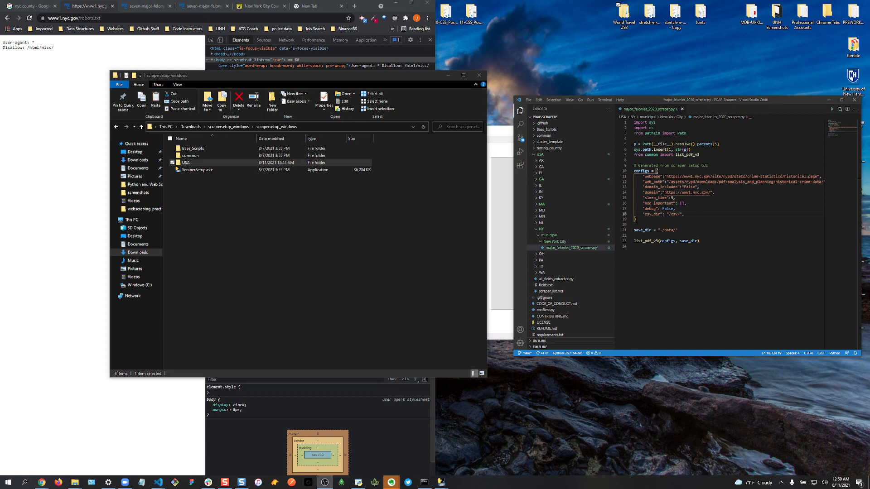
left_click(511, 331)
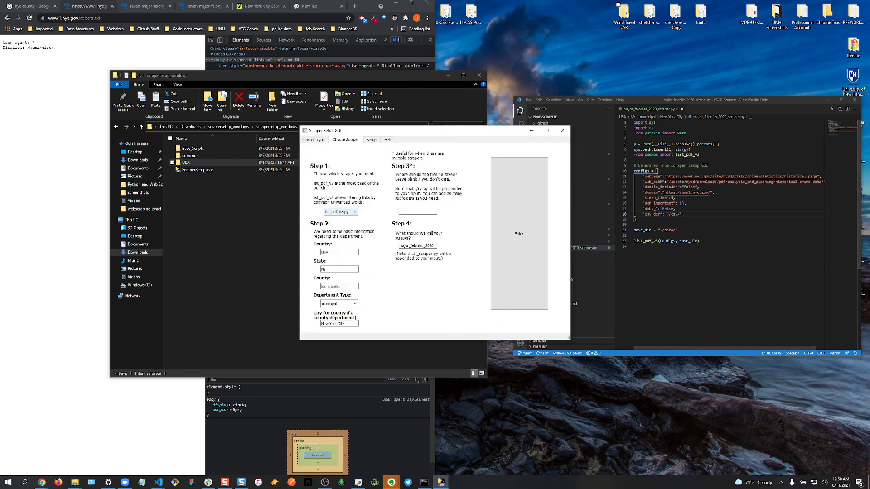